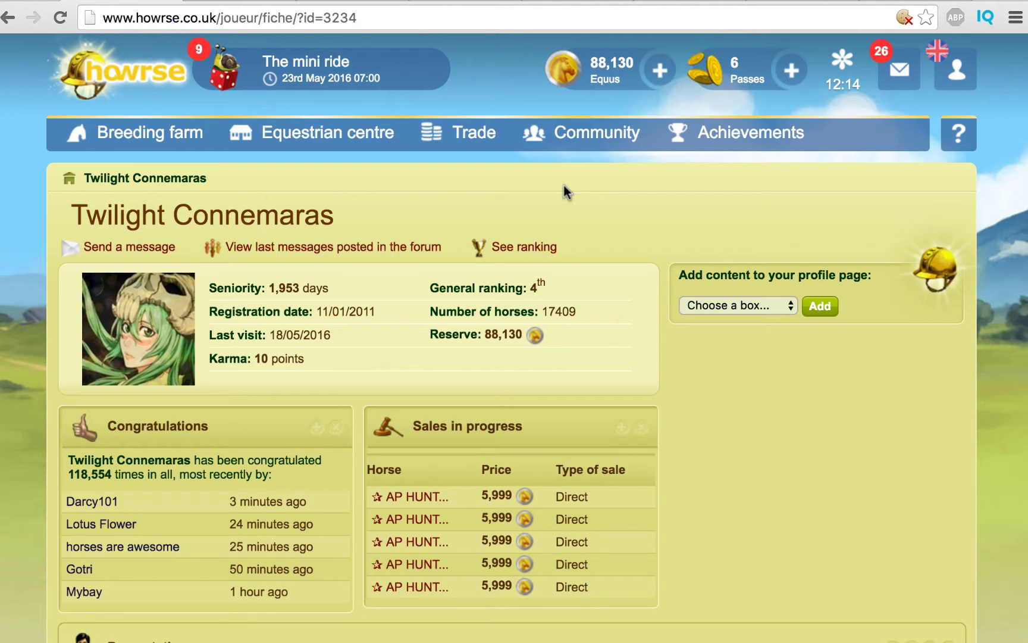
Step: Open the Presentation box of the Howrse profile page for editing
{"action": "scroll", "coordinate": [598, 210], "scroll_direction": "down", "scroll_amount": 5}
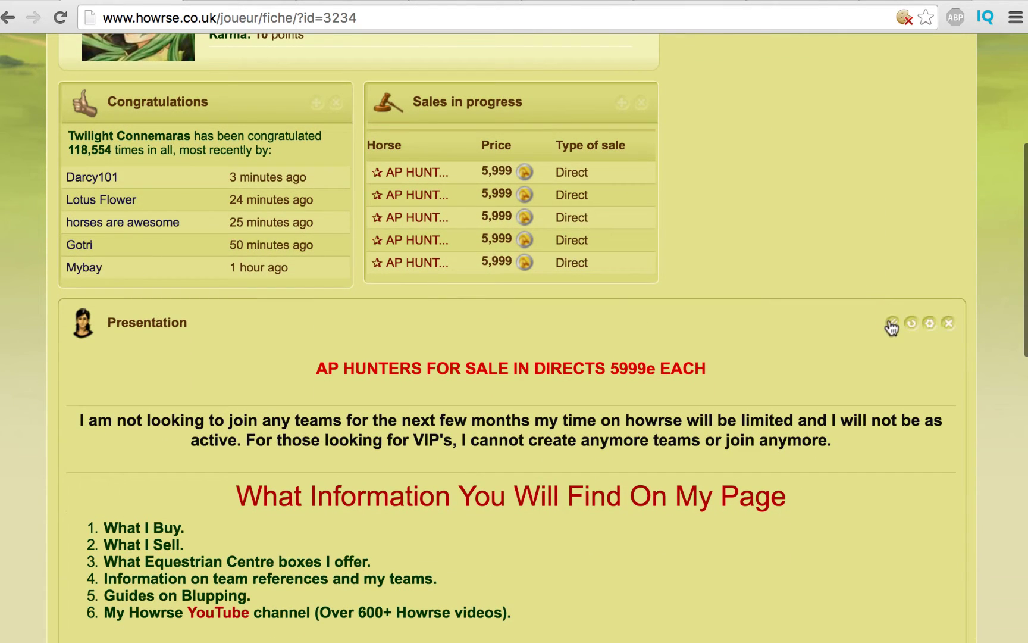
{"action": "left_click", "coordinate": [892, 325]}
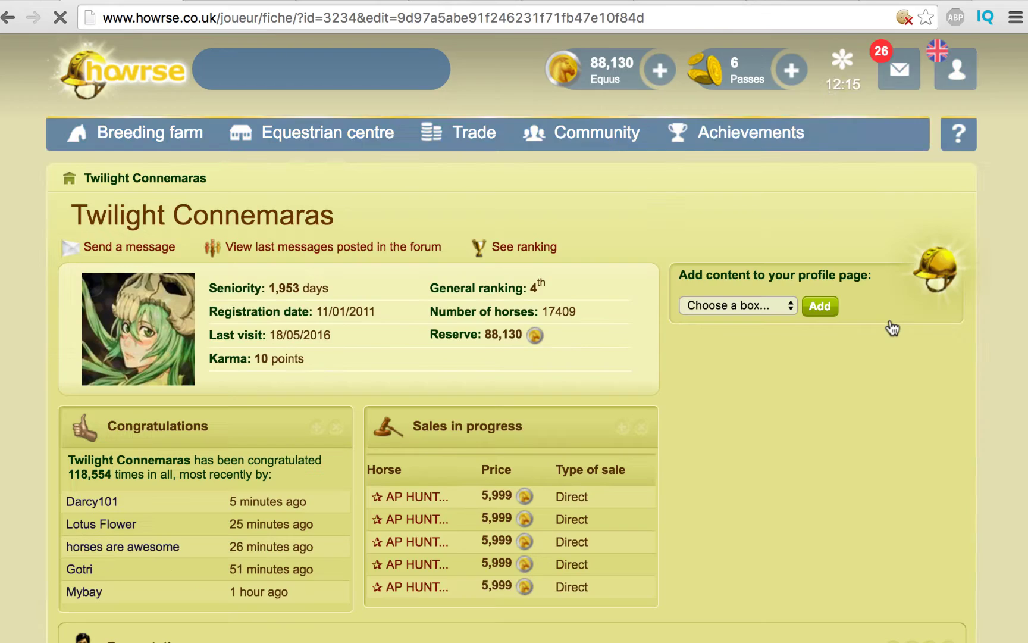
{"action": "scroll", "coordinate": [893, 328], "scroll_direction": "down", "scroll_amount": 6}
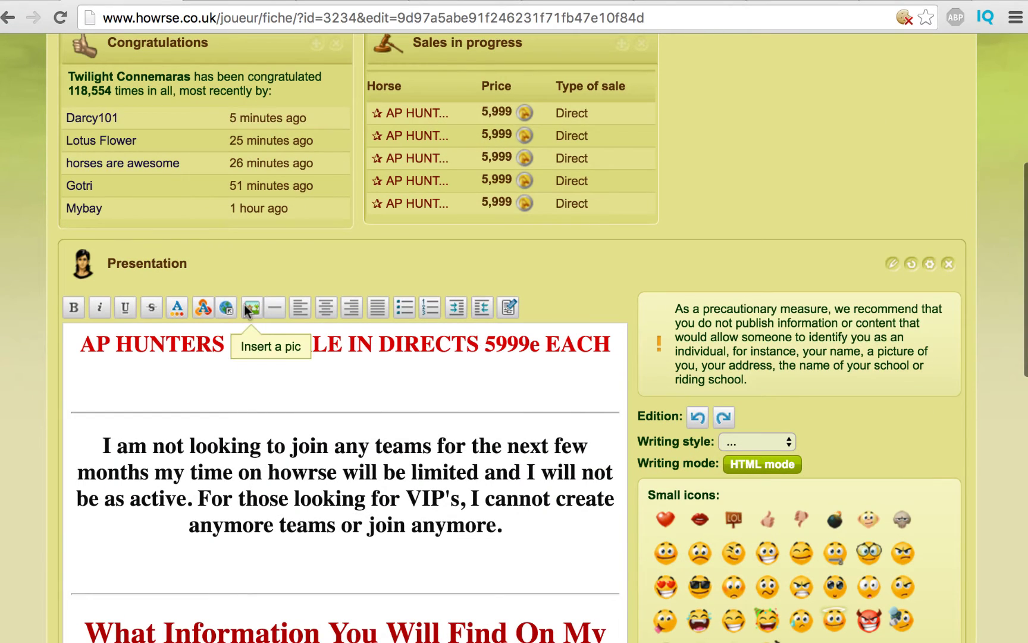
Step: Open the prompt for a picture's address in the presentation editor and cancel it
{"action": "left_click", "coordinate": [251, 307]}
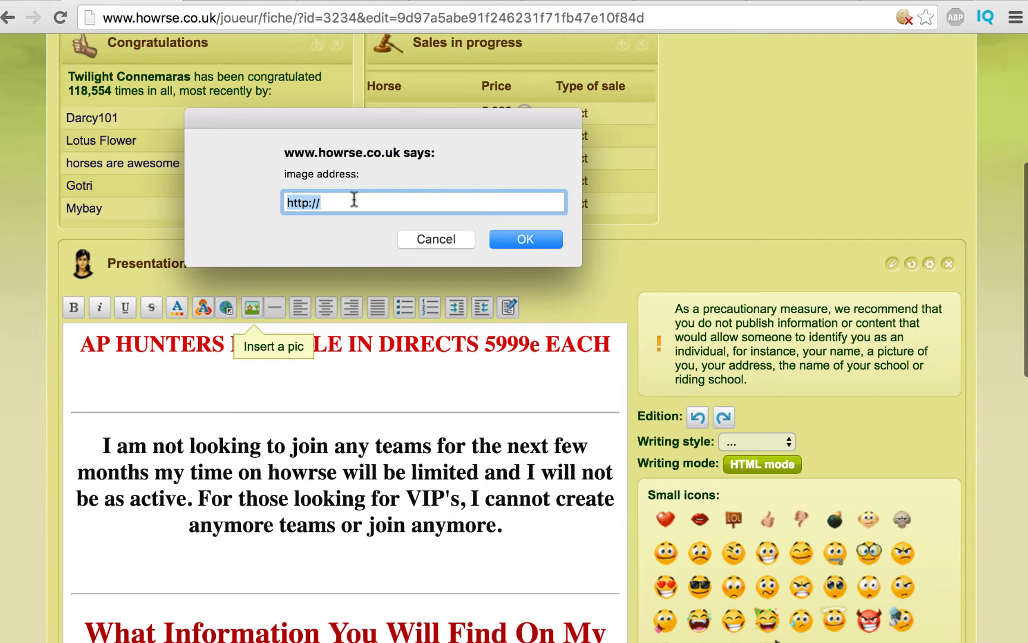
{"action": "left_click", "coordinate": [419, 239]}
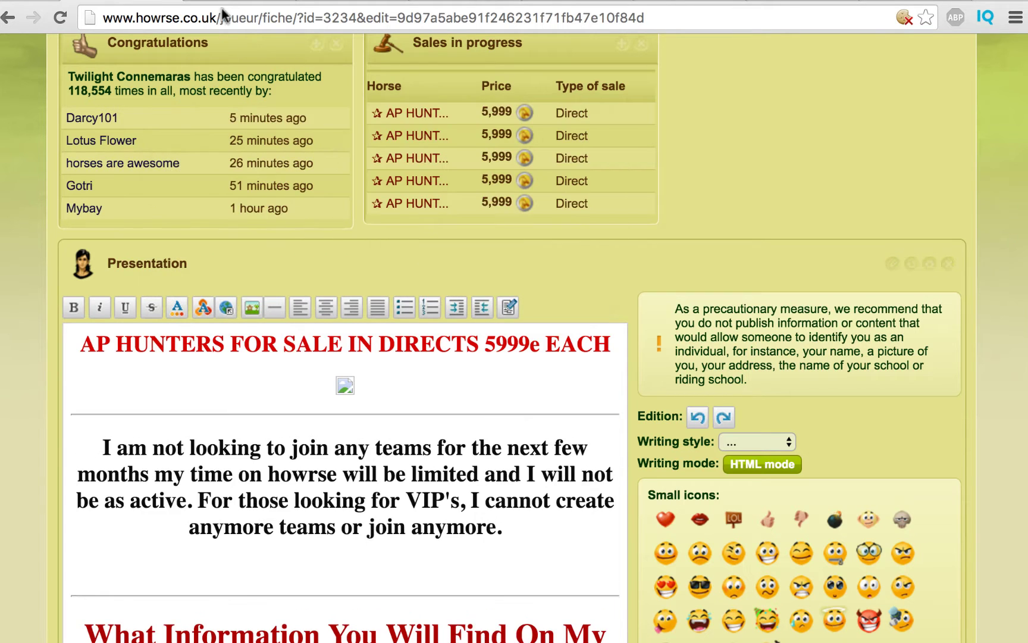
Step: View the Photobucket home page, then switch to the Tinypic upload page and set the file type to Url
{"action": "left_click", "coordinate": [220, 1]}
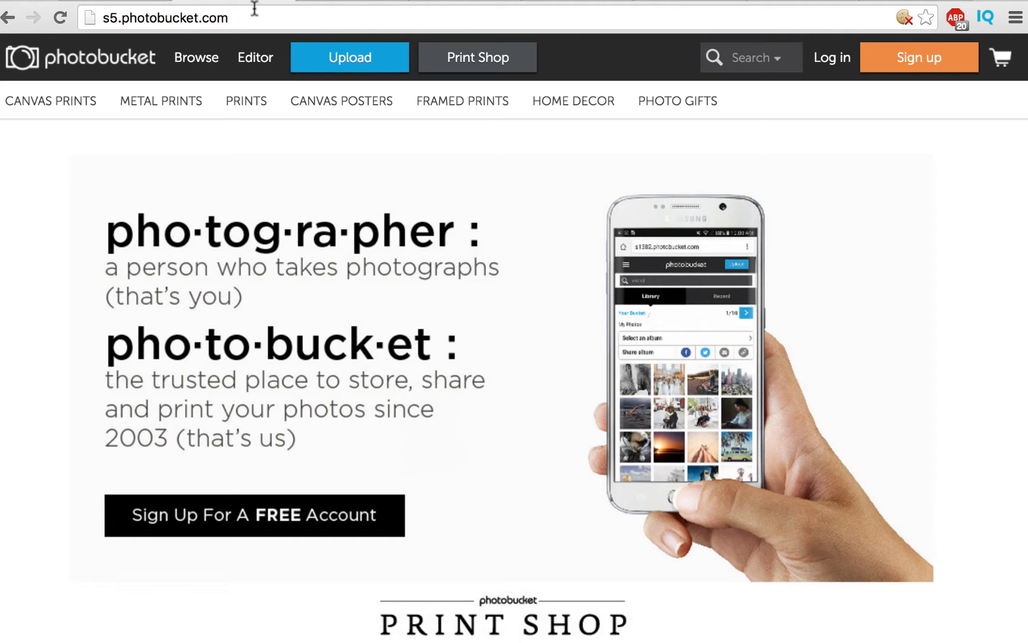
{"action": "left_click", "coordinate": [335, 1]}
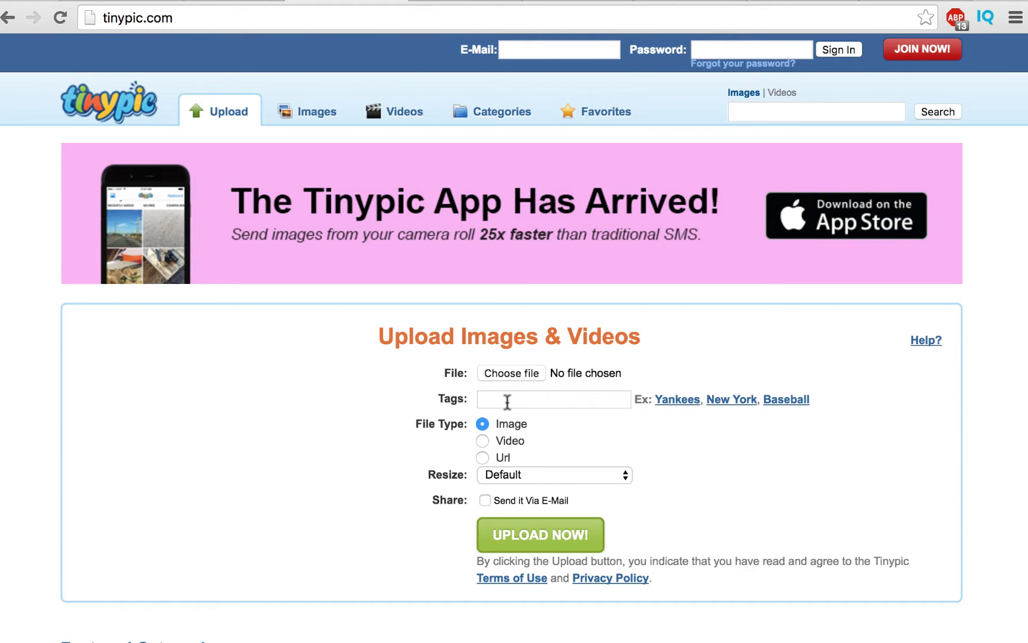
{"action": "left_click", "coordinate": [482, 457]}
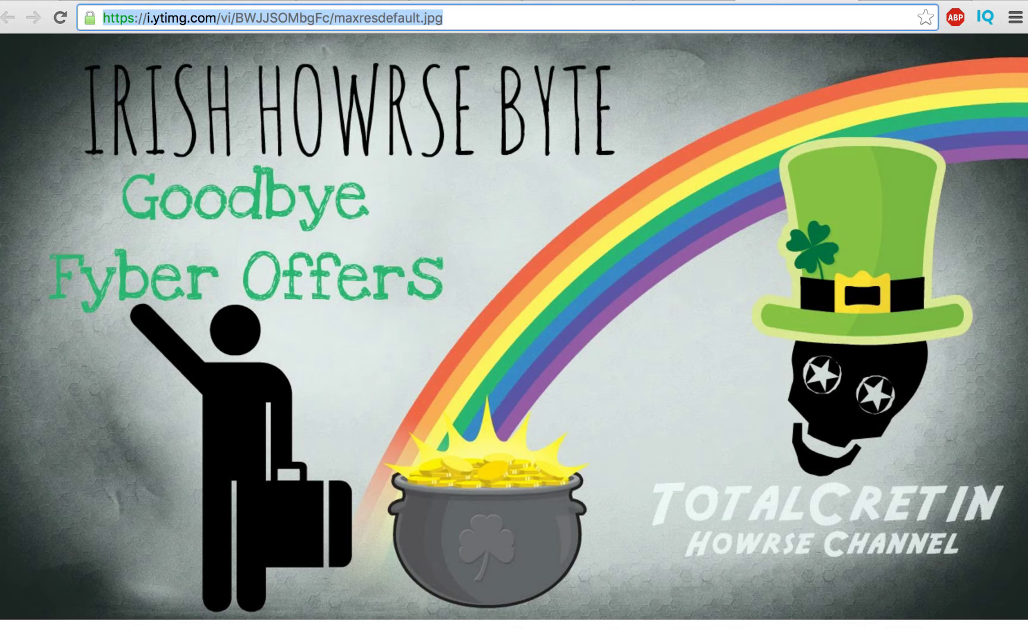
Step: Copy the web address of the Irish Howrse Byte image (maxresdefault.jpg) and paste it into Tinypic's Url field
{"action": "right_click", "coordinate": [731, 22]}
{"action": "left_click", "coordinate": [741, 25]}
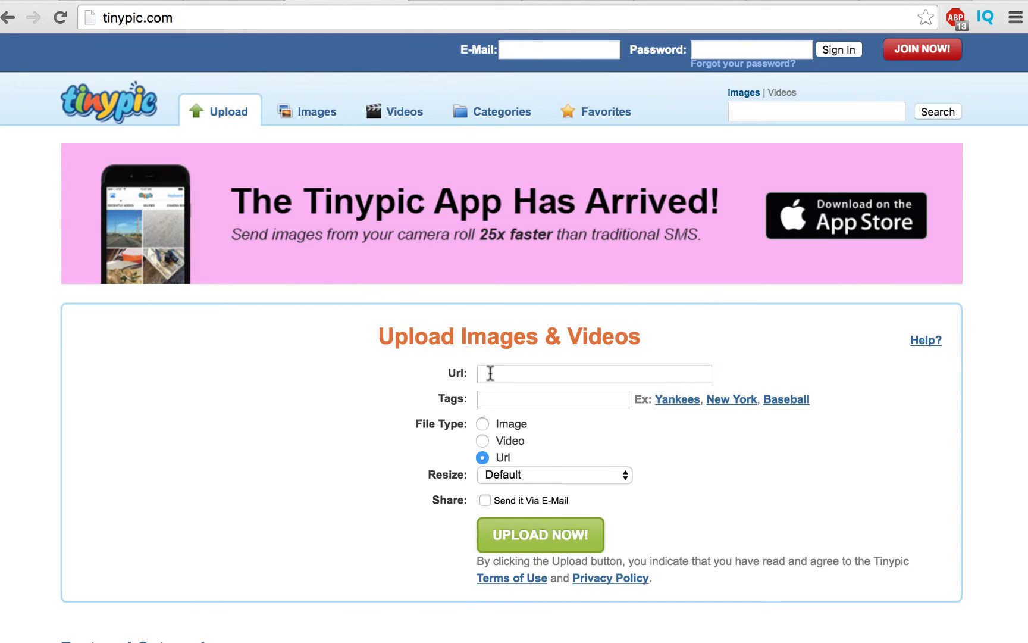
{"action": "left_click", "coordinate": [489, 372]}
{"action": "key", "text": "super+v"}
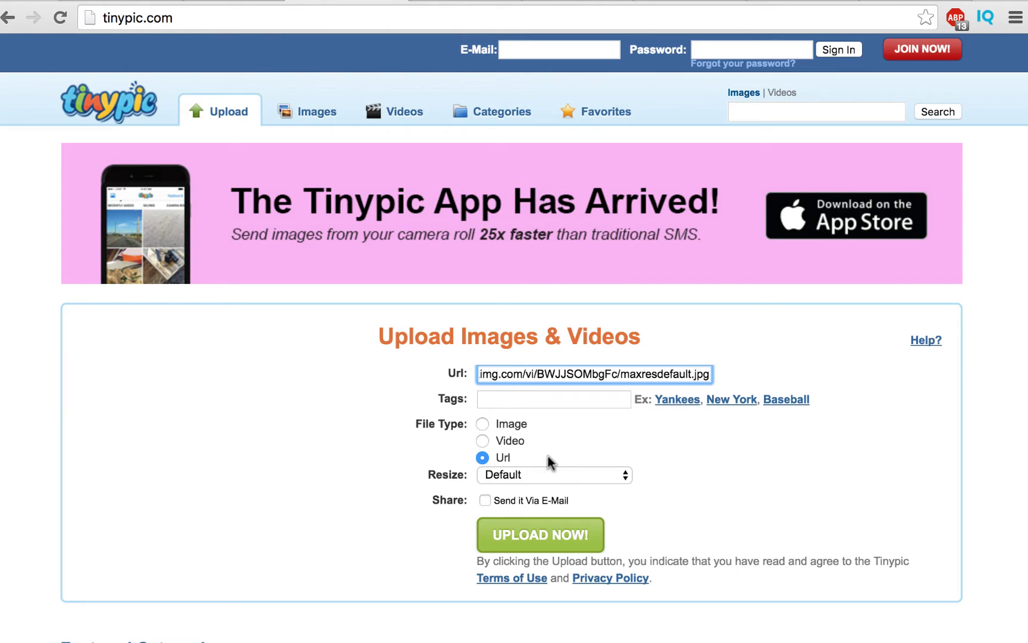
Step: Keep the resize option at Default and submit the image for upload
{"action": "left_click", "coordinate": [556, 476]}
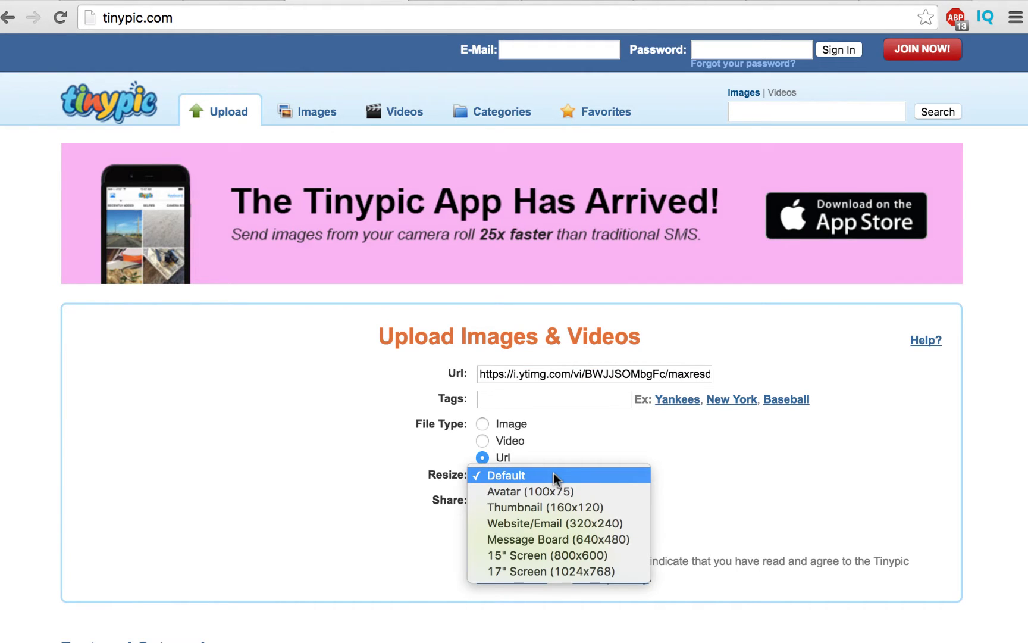
{"action": "left_click", "coordinate": [663, 474]}
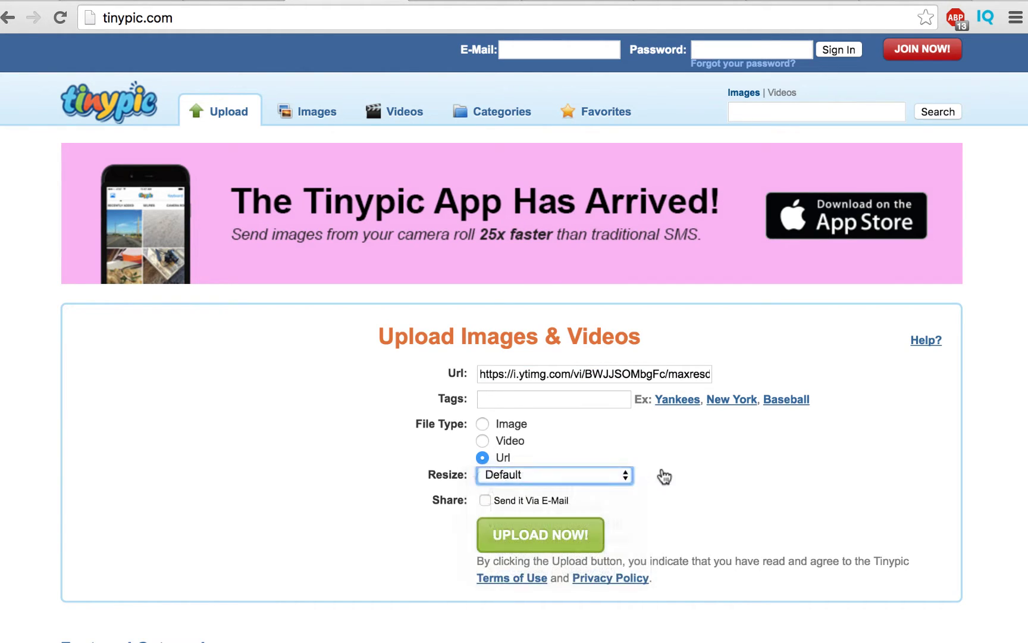
{"action": "left_click", "coordinate": [542, 538]}
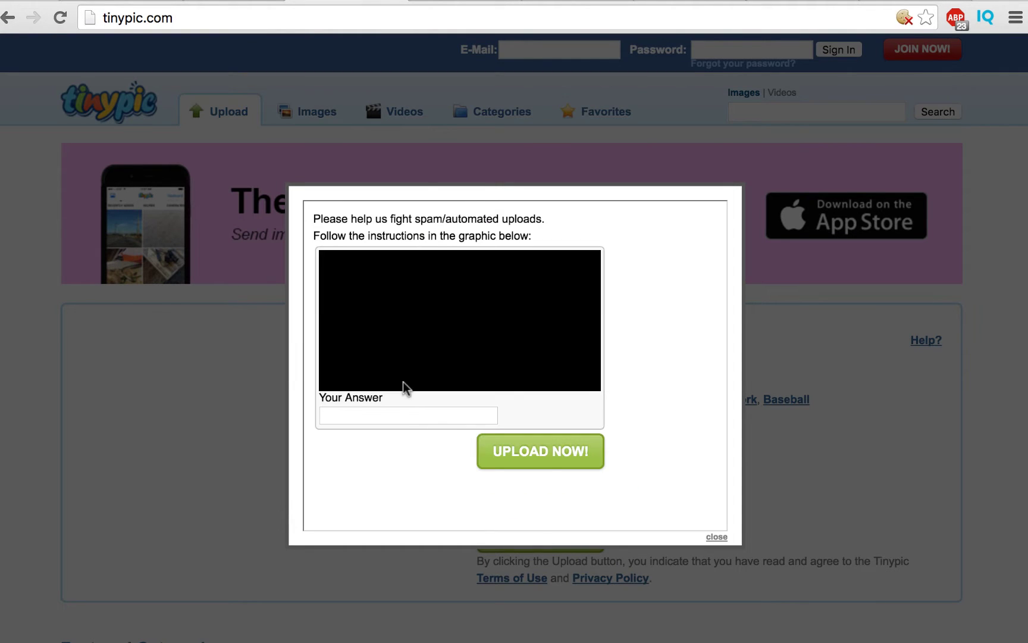
Step: Answer the anti-spam challenge with the words in its graphic and complete the image upload
{"action": "left_click", "coordinate": [394, 416]}
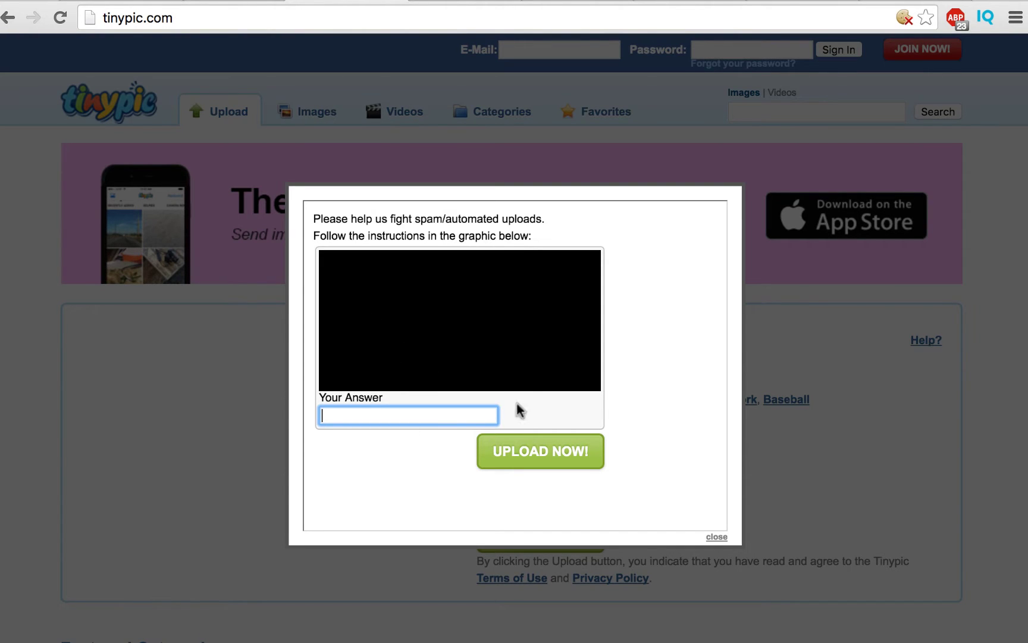
{"action": "left_click", "coordinate": [523, 451]}
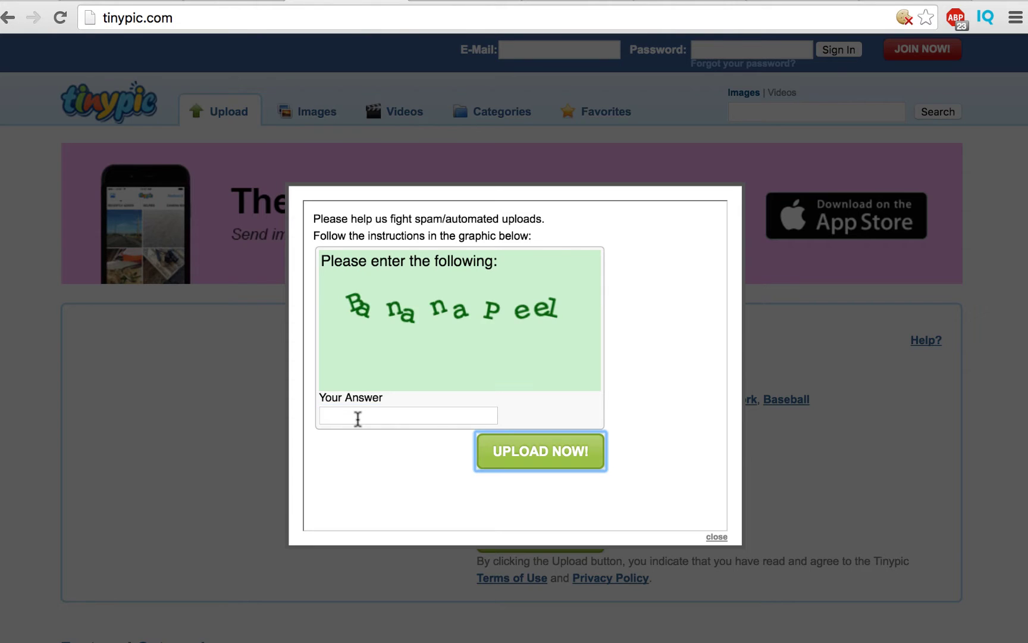
{"action": "left_click", "coordinate": [357, 418]}
{"action": "type", "text": "Bana"}
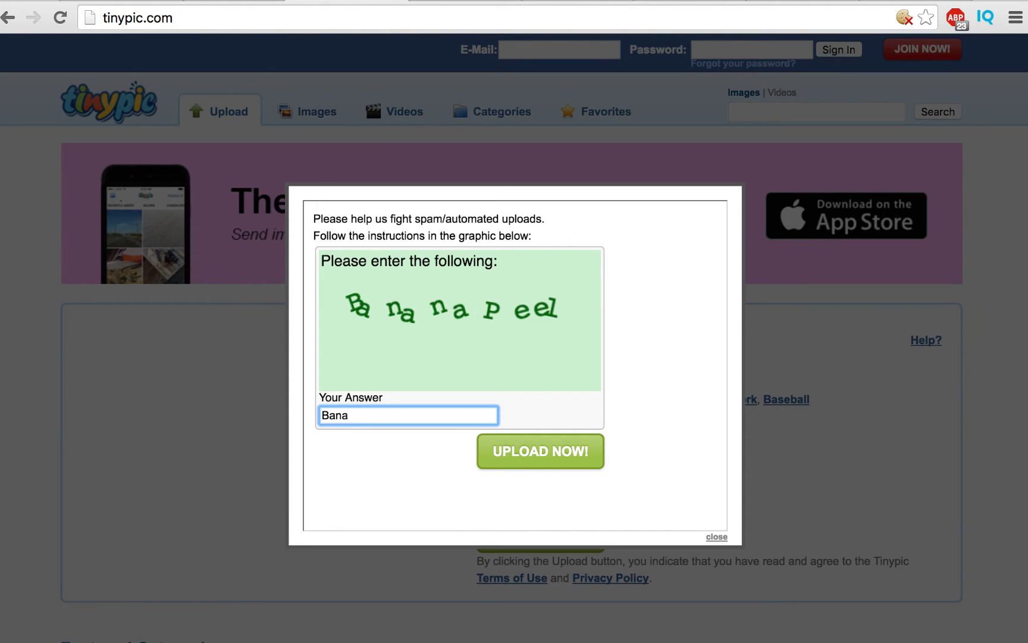
{"action": "type", "text": "naPeel"}
{"action": "left_click", "coordinate": [547, 451]}
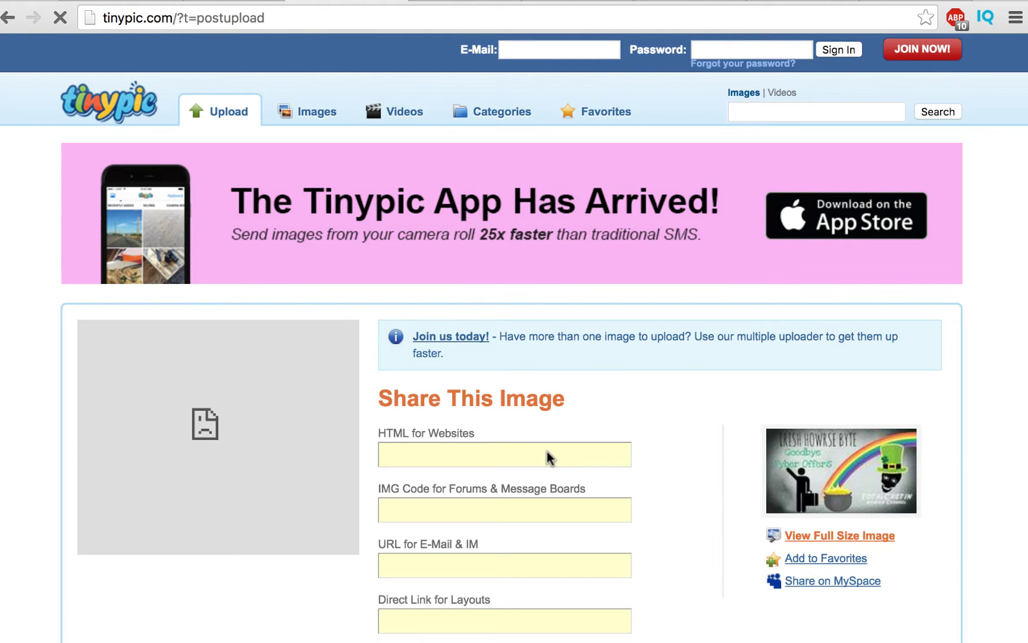
Step: Copy the uploaded image's Direct Link for Layouts
{"action": "scroll", "coordinate": [532, 370], "scroll_direction": "down", "scroll_amount": 2}
{"action": "scroll", "coordinate": [531, 370], "scroll_direction": "down", "scroll_amount": 1}
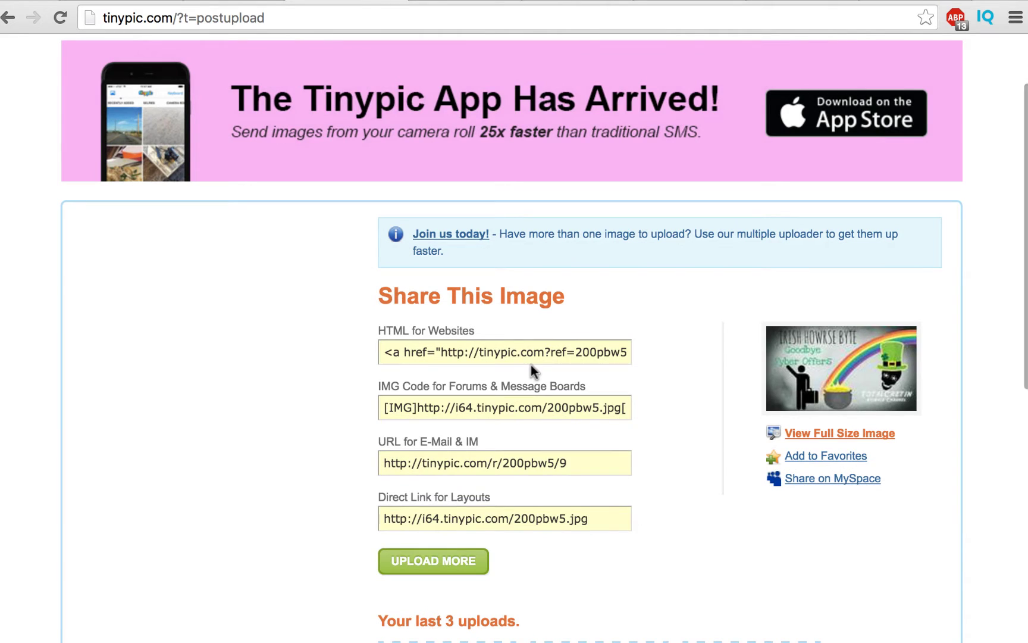
{"action": "scroll", "coordinate": [594, 356], "scroll_direction": "down", "scroll_amount": 2}
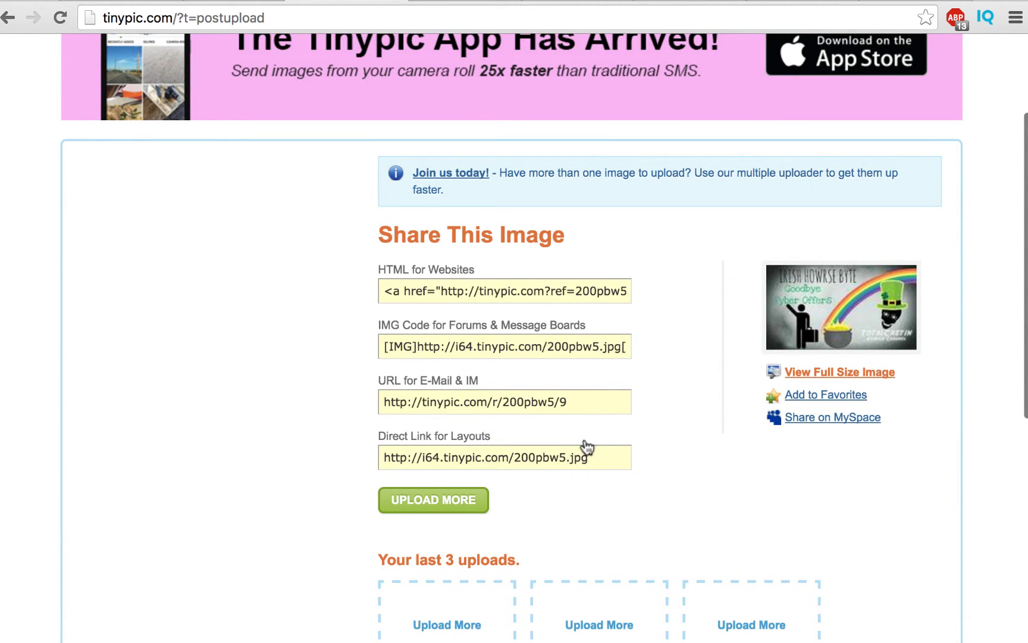
{"action": "left_click_drag", "start_coordinate": [601, 457], "coordinate": [360, 430]}
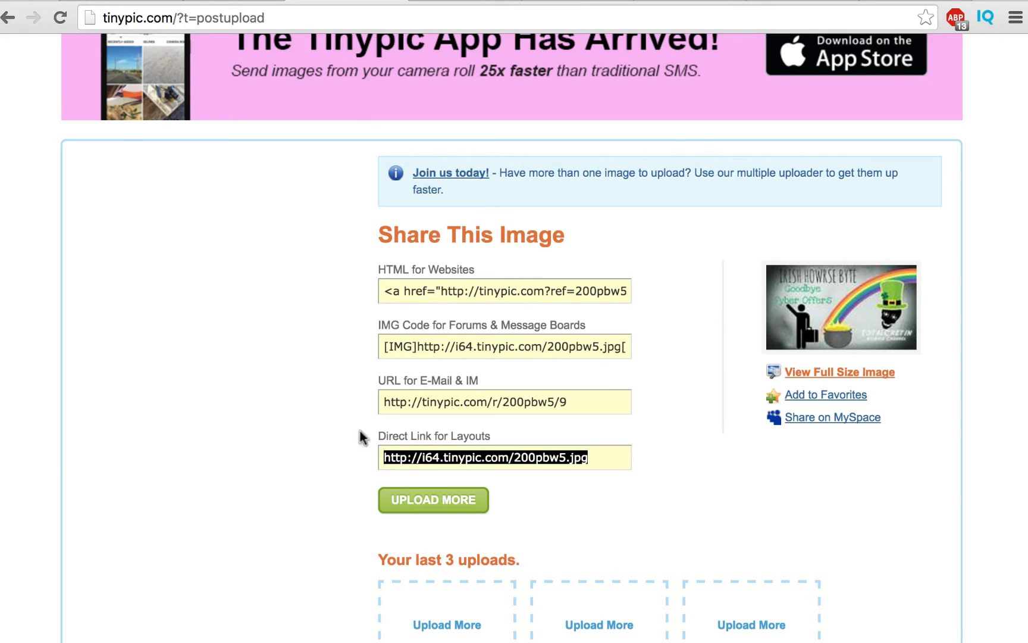
{"action": "right_click", "coordinate": [432, 453]}
{"action": "left_click", "coordinate": [501, 484]}
Step: Switch back to the Howrse presentation editor and delete the broken image placeholder, keeping an empty line below the AP HUNTERS heading
{"action": "left_click", "coordinate": [136, 4]}
{"action": "left_click", "coordinate": [386, 373]}
{"action": "key", "text": "BackSpace"}
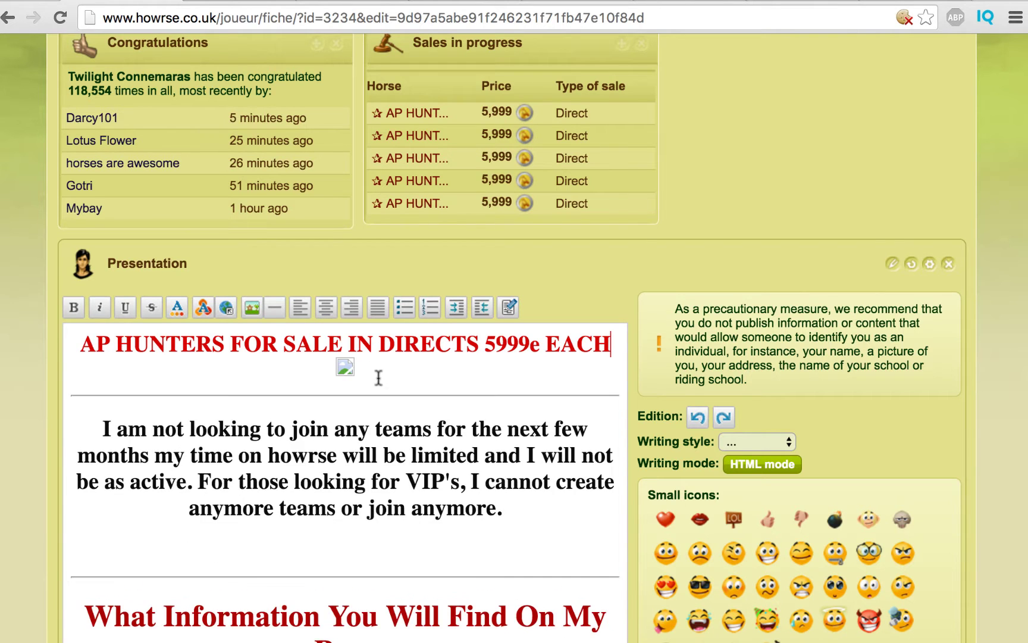
{"action": "left_click", "coordinate": [360, 378]}
{"action": "key", "text": "BackSpace"}
{"action": "key", "text": "BackSpace"}
{"action": "key", "text": "Return"}
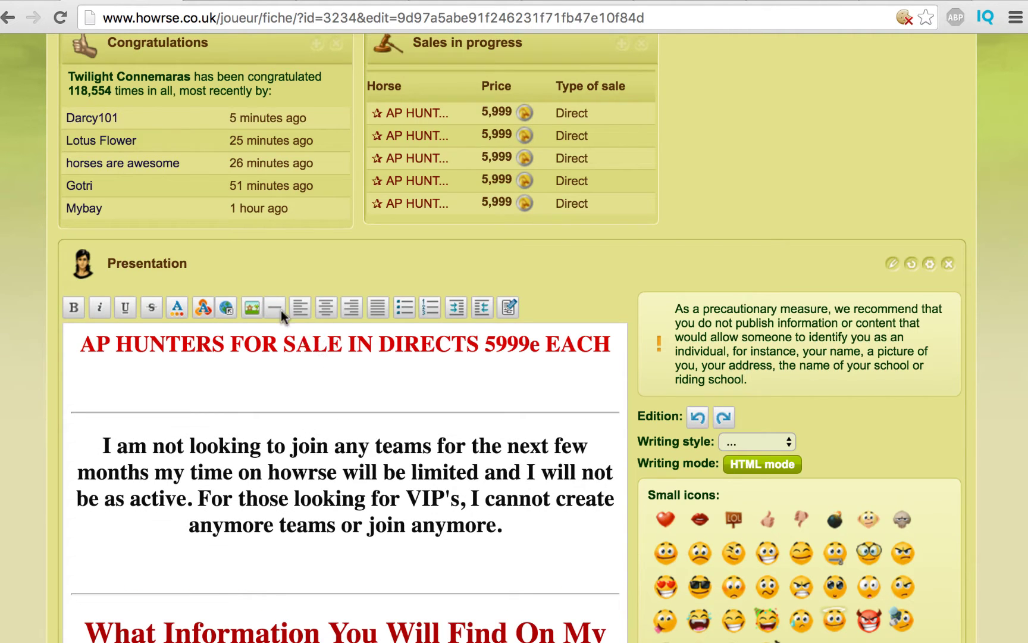
{"action": "left_click", "coordinate": [253, 307]}
{"action": "key", "text": "super+v"}
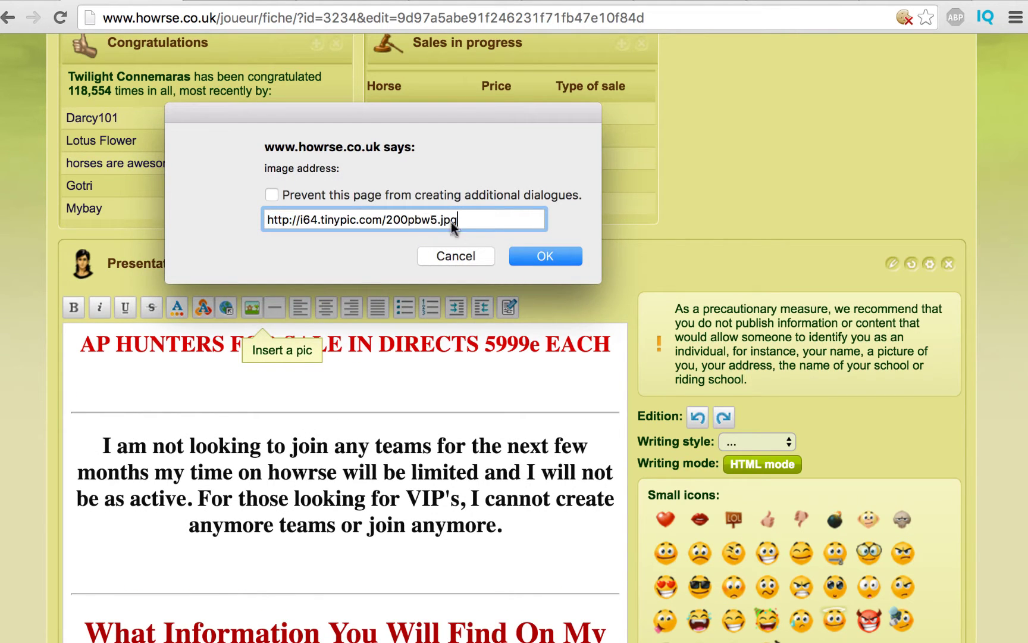
{"action": "left_click", "coordinate": [539, 260]}
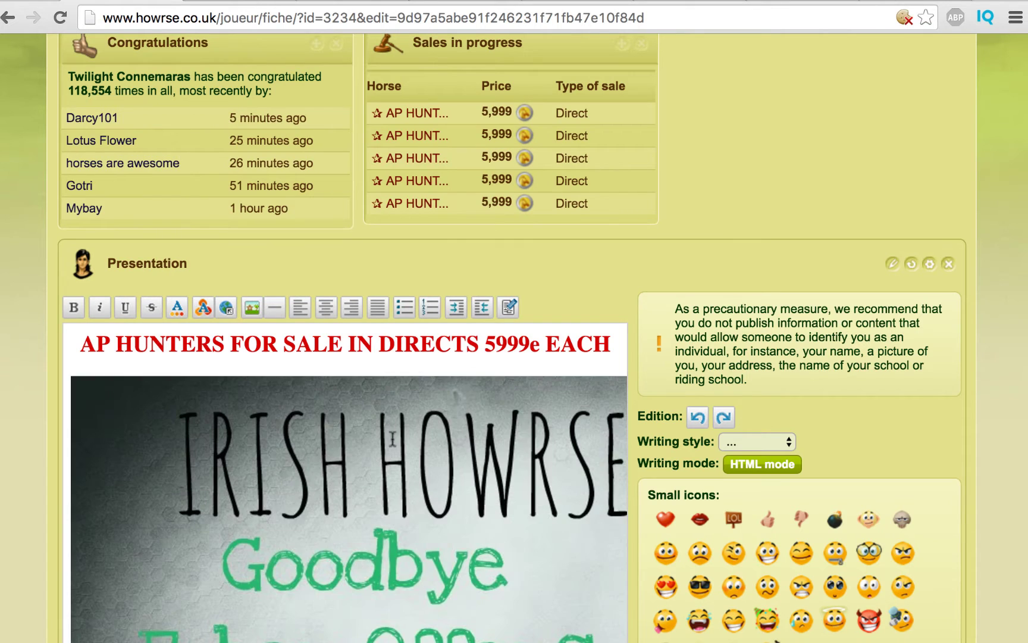
{"action": "scroll", "coordinate": [429, 488], "scroll_direction": "down", "scroll_amount": 6}
{"action": "scroll", "coordinate": [430, 489], "scroll_direction": "up", "scroll_amount": 3}
{"action": "scroll", "coordinate": [430, 489], "scroll_direction": "up", "scroll_amount": 6}
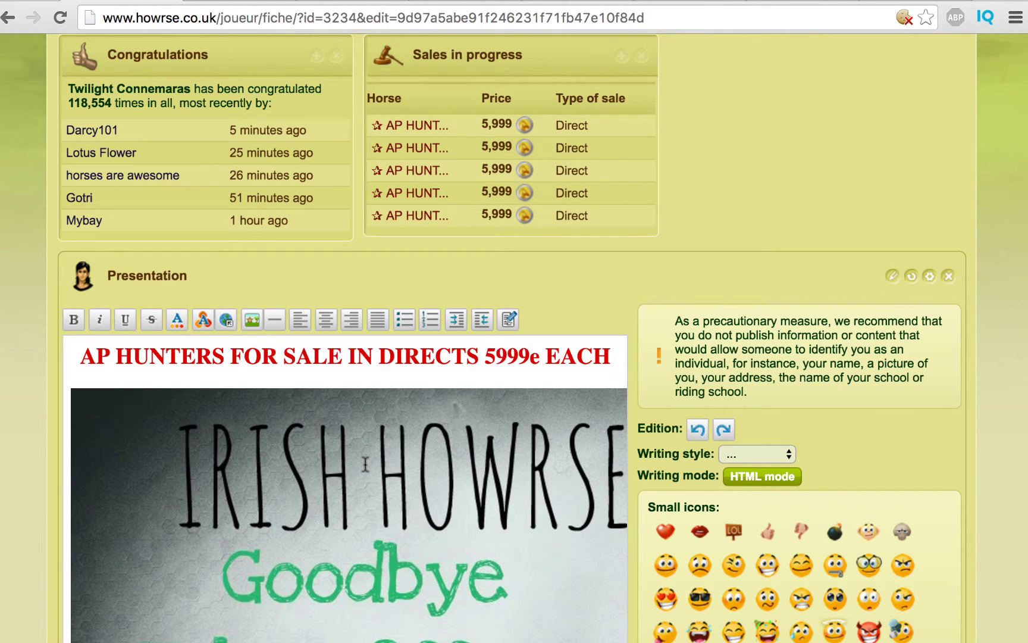
Step: Look over the Tinypic share page, the Google results for "howrse banner maker", the CraXoR banner maker and The Book Of Howrse guide
{"action": "left_click", "coordinate": [350, 5]}
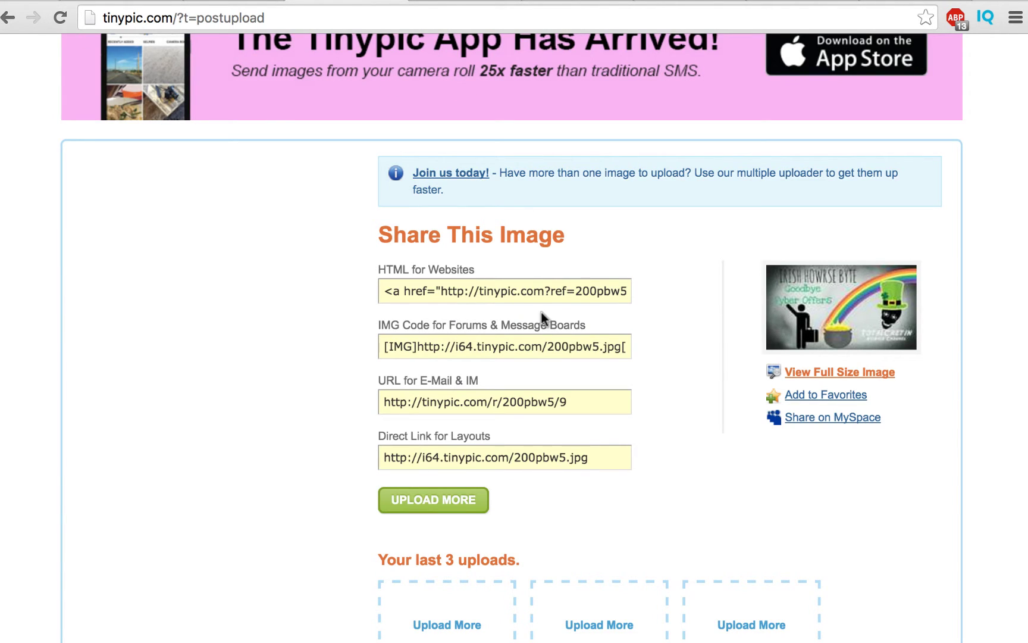
{"action": "left_click", "coordinate": [7, 19]}
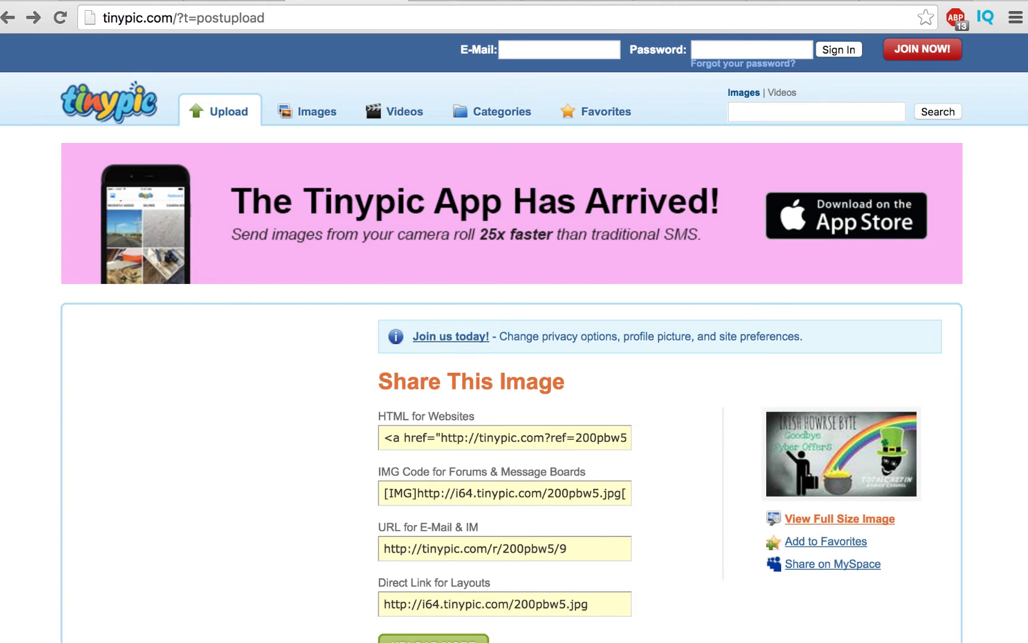
{"action": "left_click", "coordinate": [472, 1]}
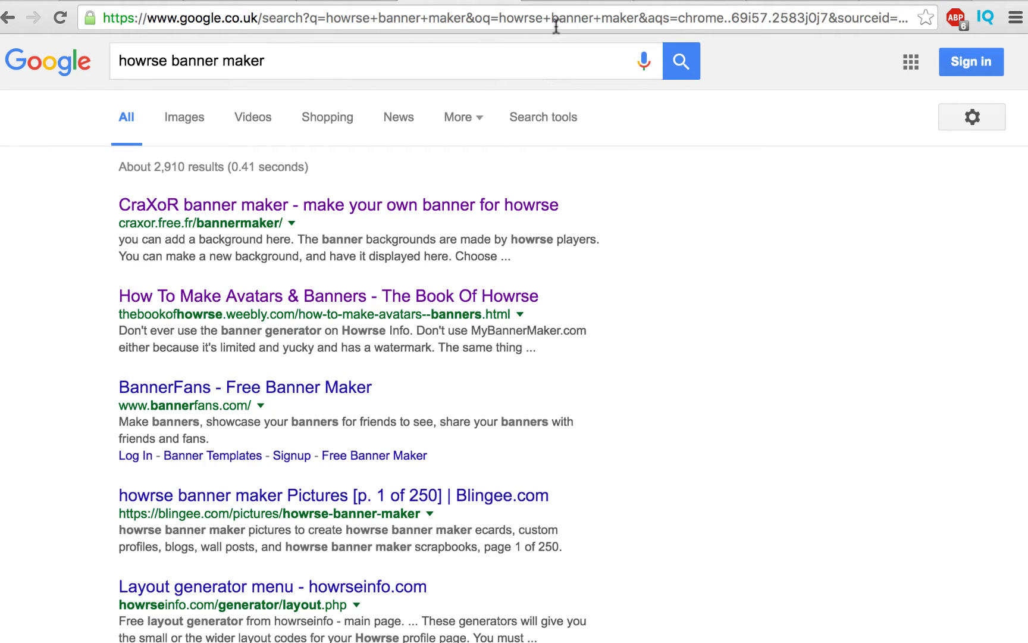
{"action": "left_click", "coordinate": [574, 1]}
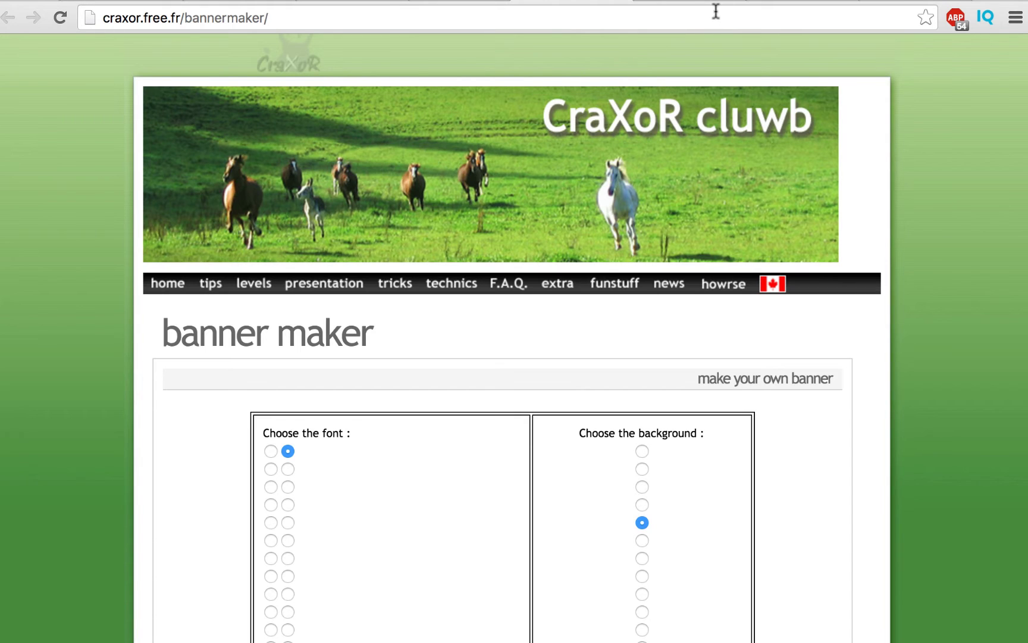
{"action": "left_click", "coordinate": [697, 2]}
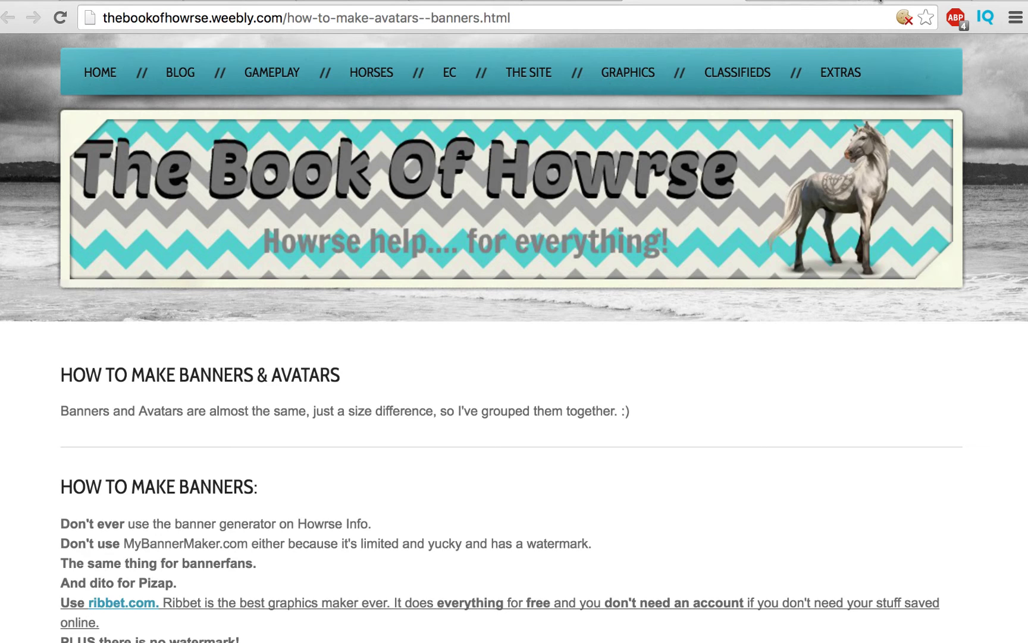
{"action": "left_click", "coordinate": [880, 1]}
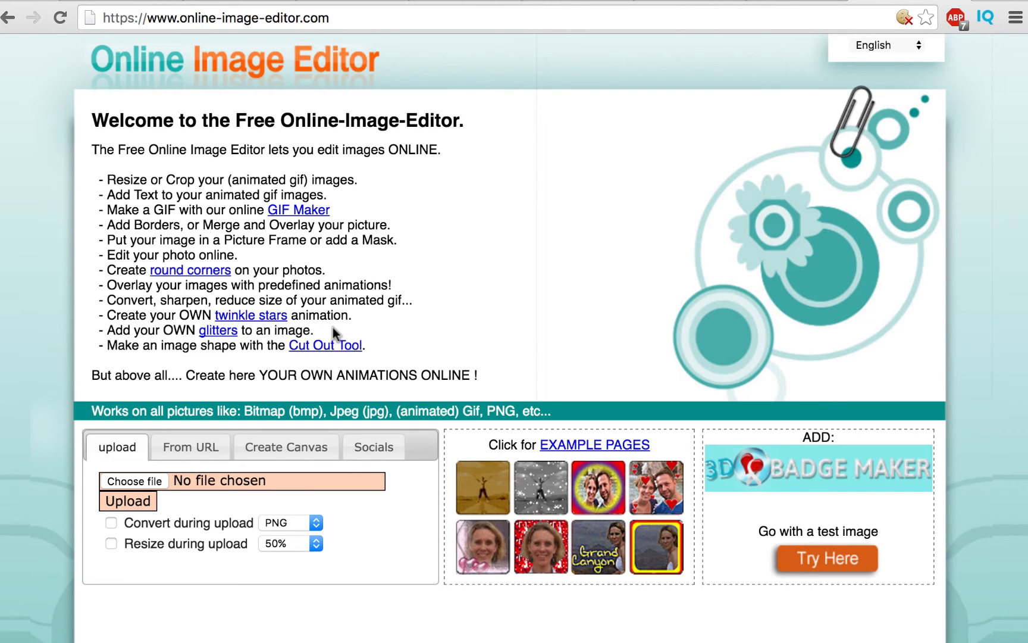
{"action": "left_click", "coordinate": [201, 447]}
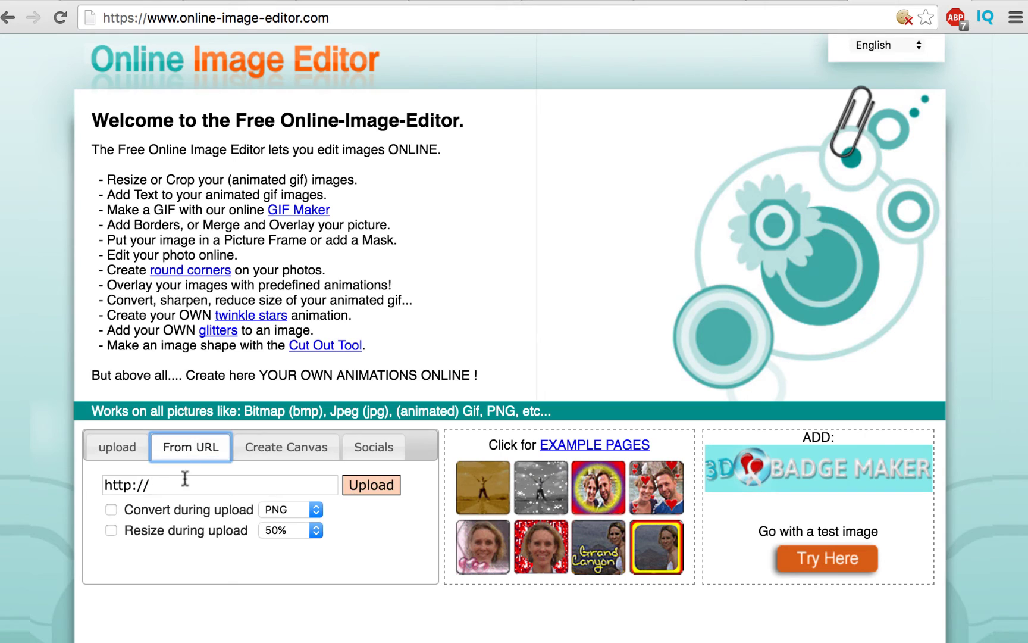
{"action": "left_click", "coordinate": [184, 479]}
{"action": "key", "text": "super+v"}
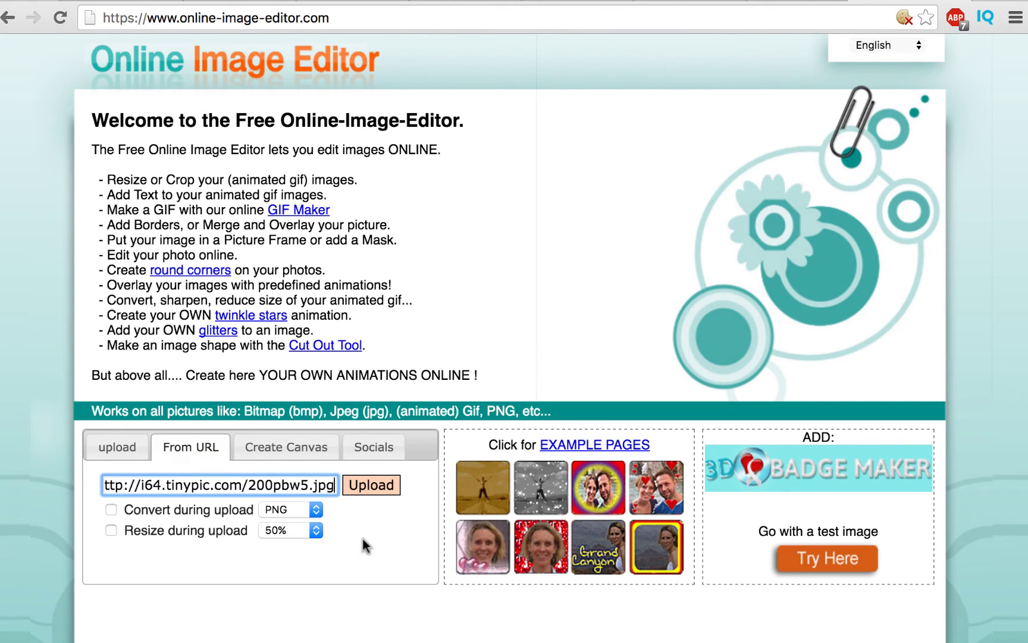
{"action": "left_click", "coordinate": [362, 482]}
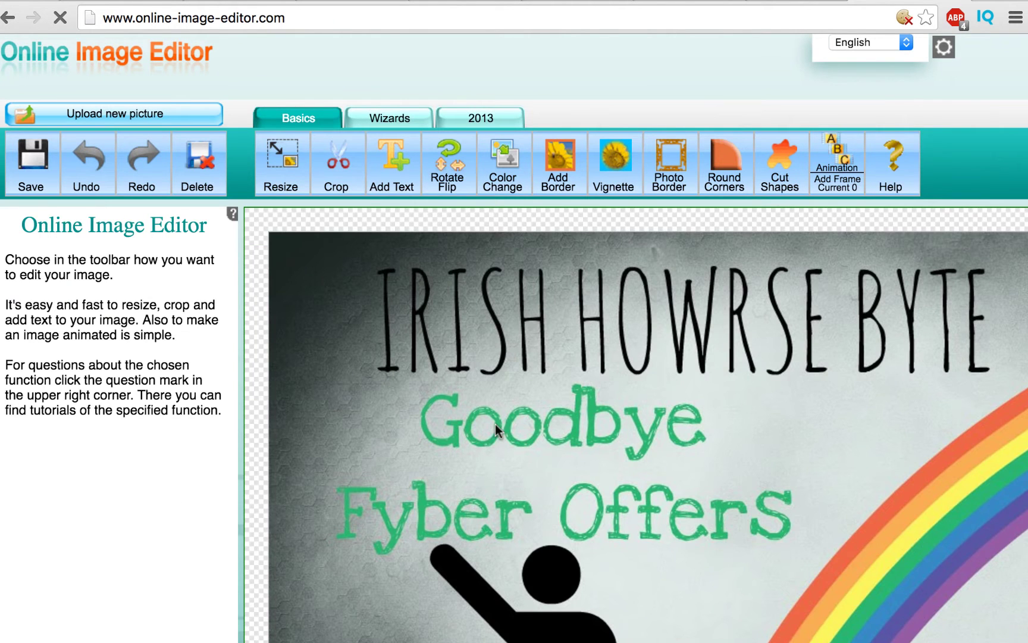
Step: Resize the image to 538 × 302 px with the aspect ratio kept
{"action": "left_click", "coordinate": [280, 164]}
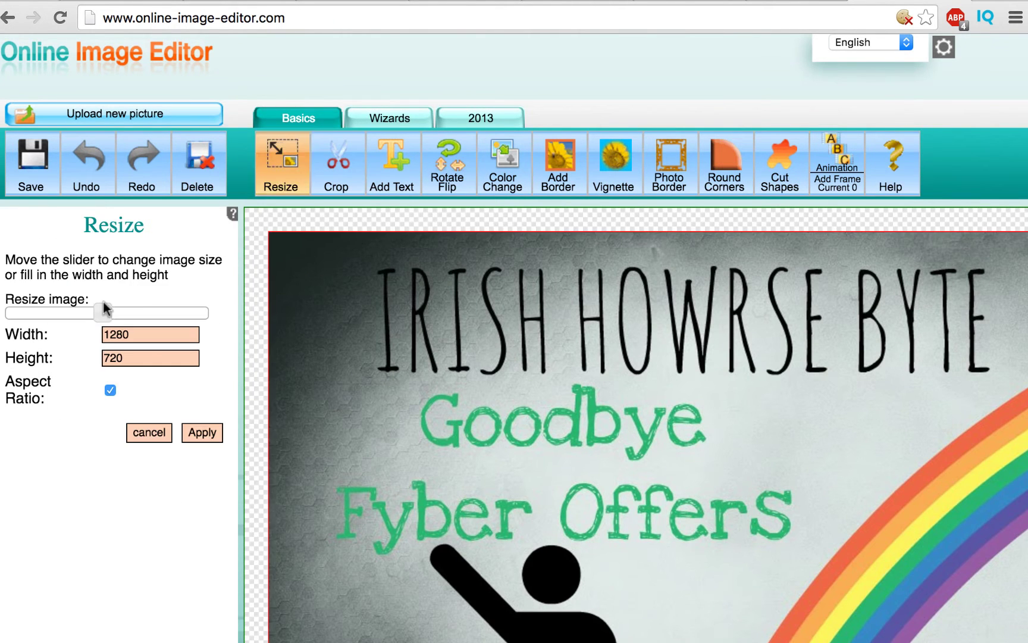
{"action": "left_click_drag", "start_coordinate": [105, 308], "coordinate": [39, 305]}
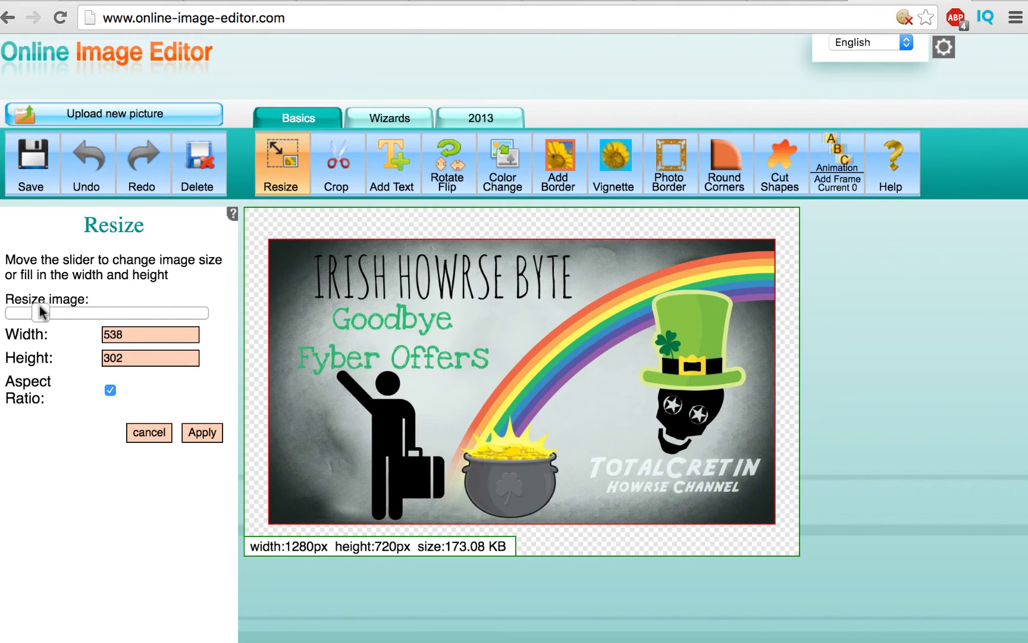
{"action": "left_click", "coordinate": [202, 434]}
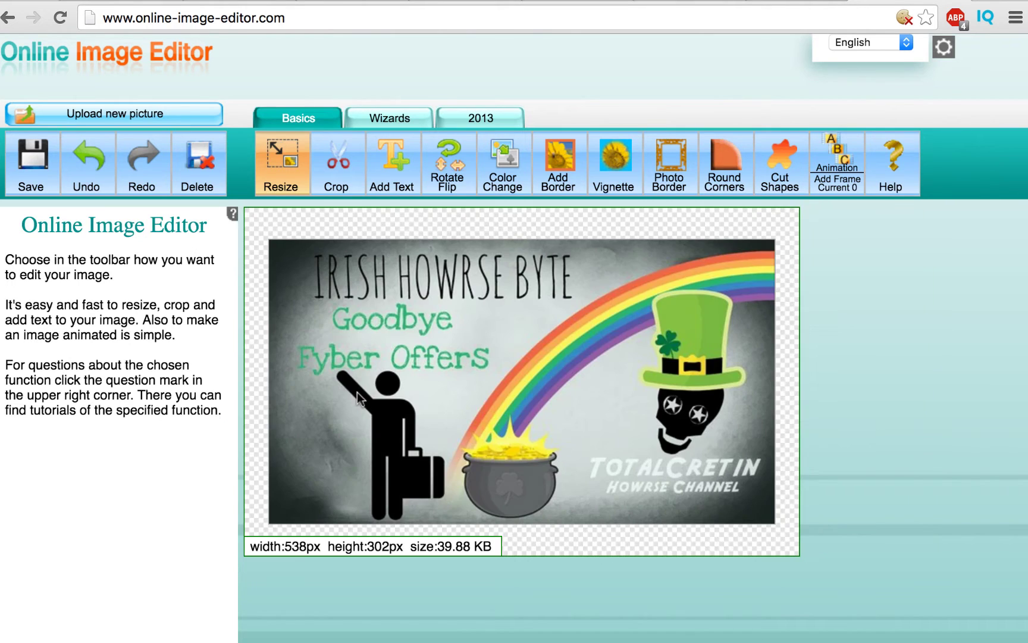
Step: Try adding the text "New Text" in colour 00ff00 and place it over the standing figure below Fyber Offers
{"action": "left_click", "coordinate": [392, 165]}
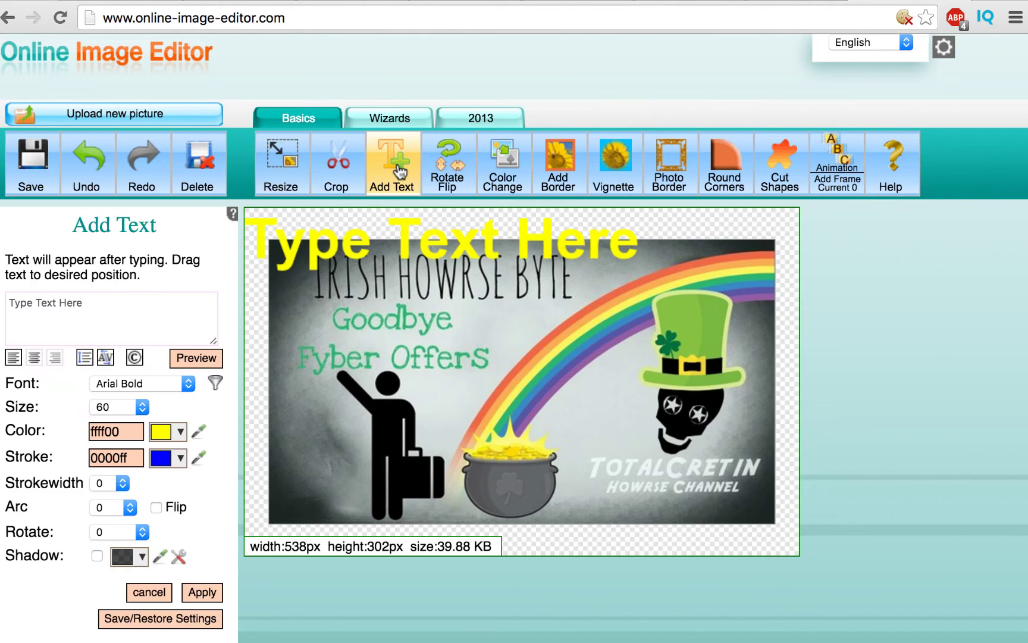
{"action": "left_click_drag", "start_coordinate": [311, 249], "coordinate": [371, 459]}
{"action": "left_click", "coordinate": [108, 310]}
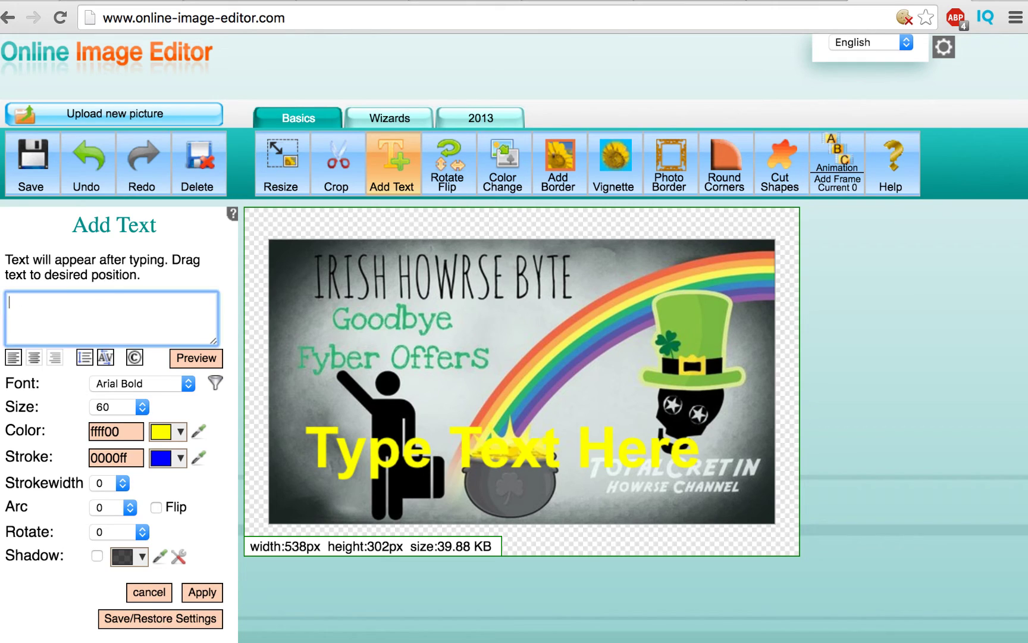
{"action": "type", "text": "Text"}
{"action": "left_click", "coordinate": [189, 357]}
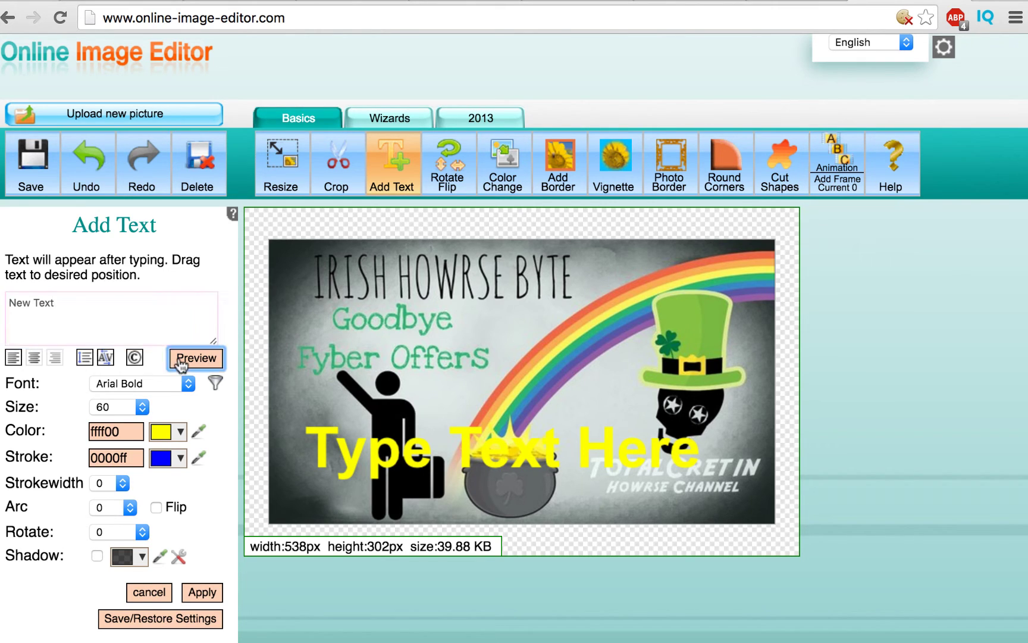
{"action": "left_click", "coordinate": [180, 430]}
{"action": "left_click", "coordinate": [242, 517]}
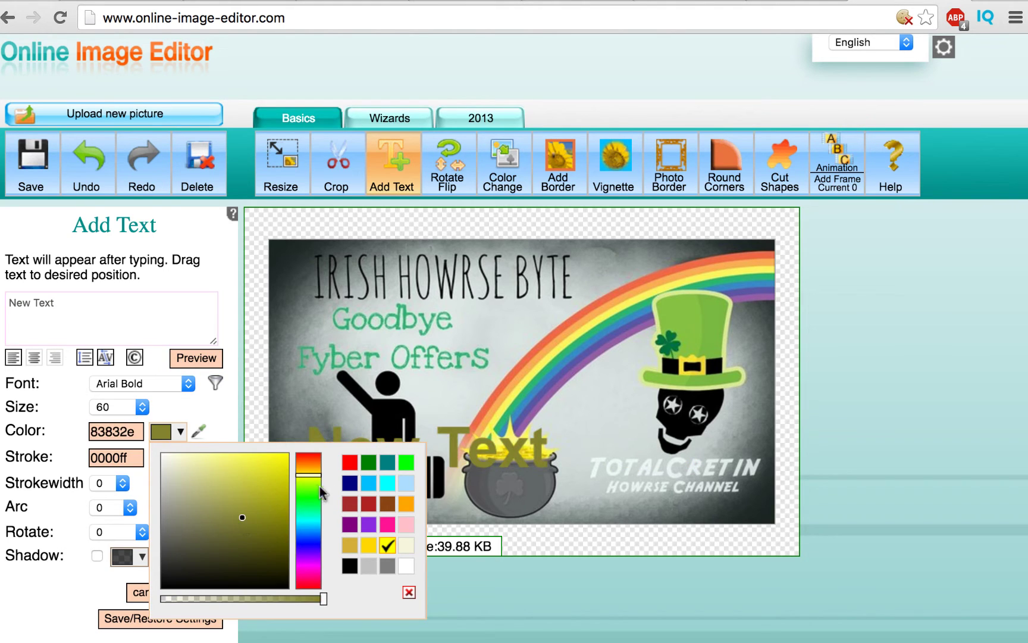
{"action": "left_click", "coordinate": [406, 462]}
{"action": "left_click_drag", "start_coordinate": [432, 458], "coordinate": [415, 407]}
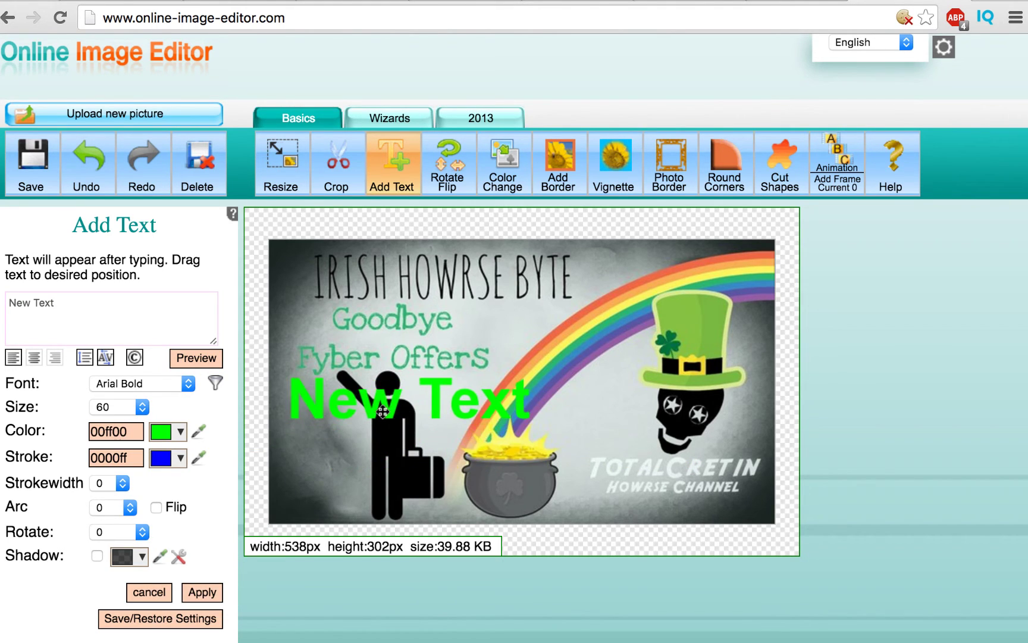
Step: Try rotating the image by 180° and sharpening it
{"action": "left_click", "coordinate": [462, 156]}
{"action": "left_click", "coordinate": [75, 316]}
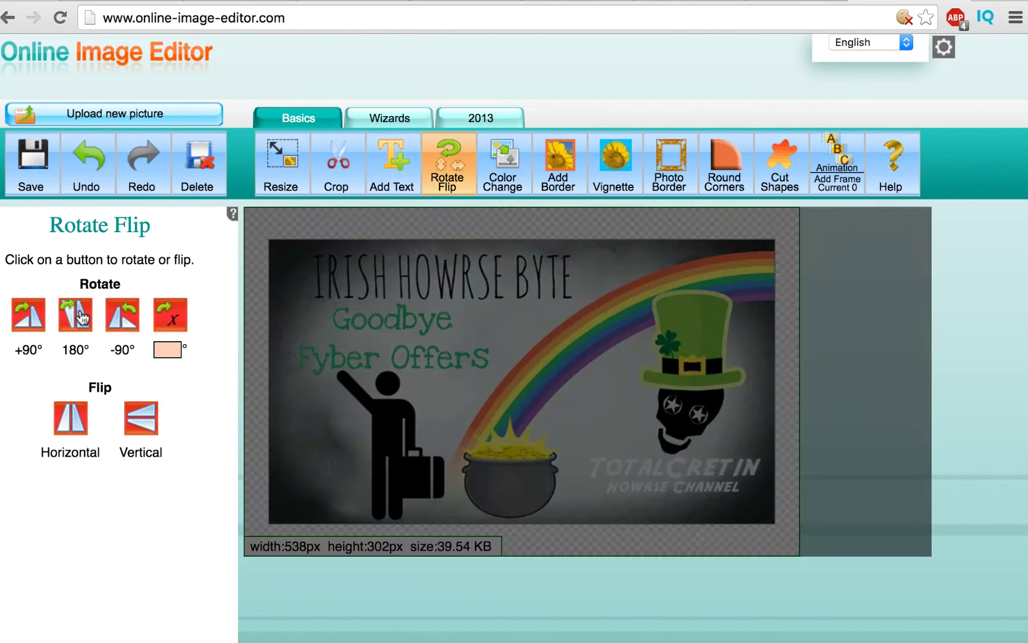
{"action": "left_click", "coordinate": [506, 176]}
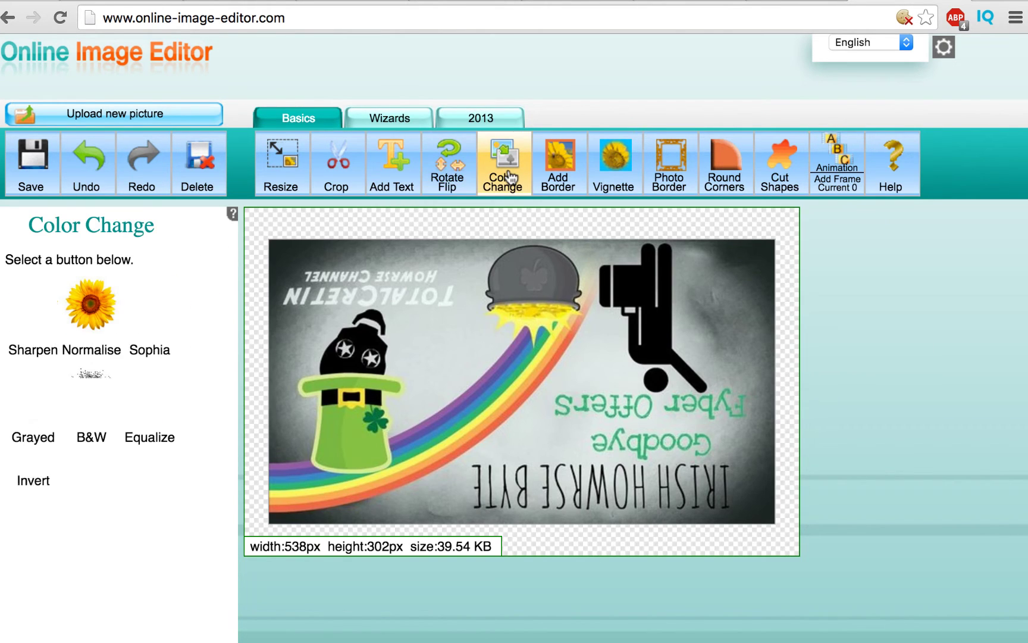
{"action": "left_click", "coordinate": [37, 303]}
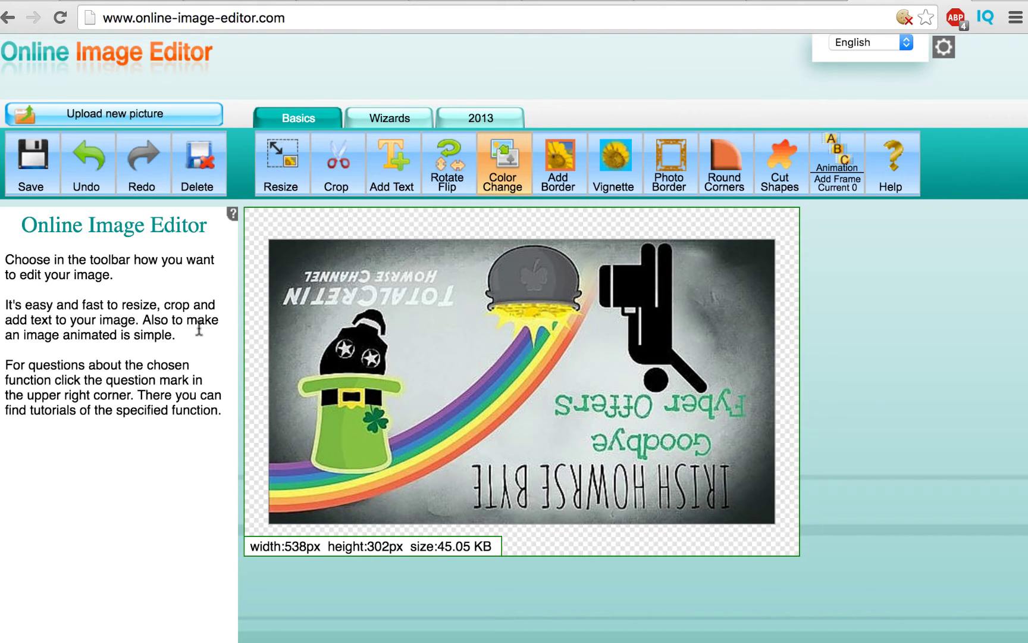
Step: Undo the sharpening and the 180° rotation, trying out redo and undo once more
{"action": "left_click", "coordinate": [87, 170]}
{"action": "left_click", "coordinate": [87, 170]}
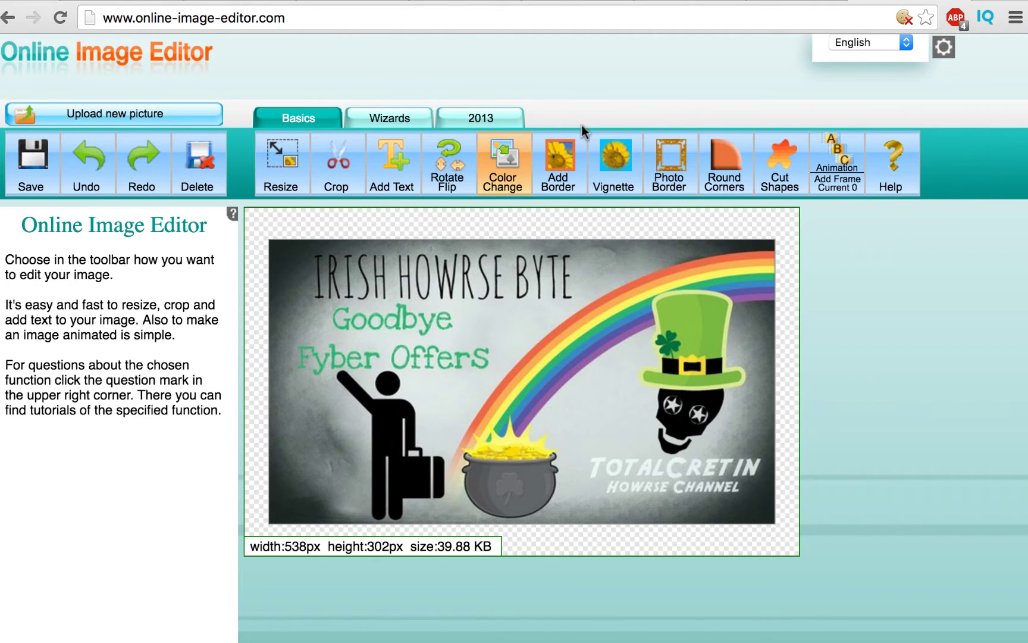
{"action": "left_click", "coordinate": [143, 164]}
{"action": "left_click", "coordinate": [88, 164]}
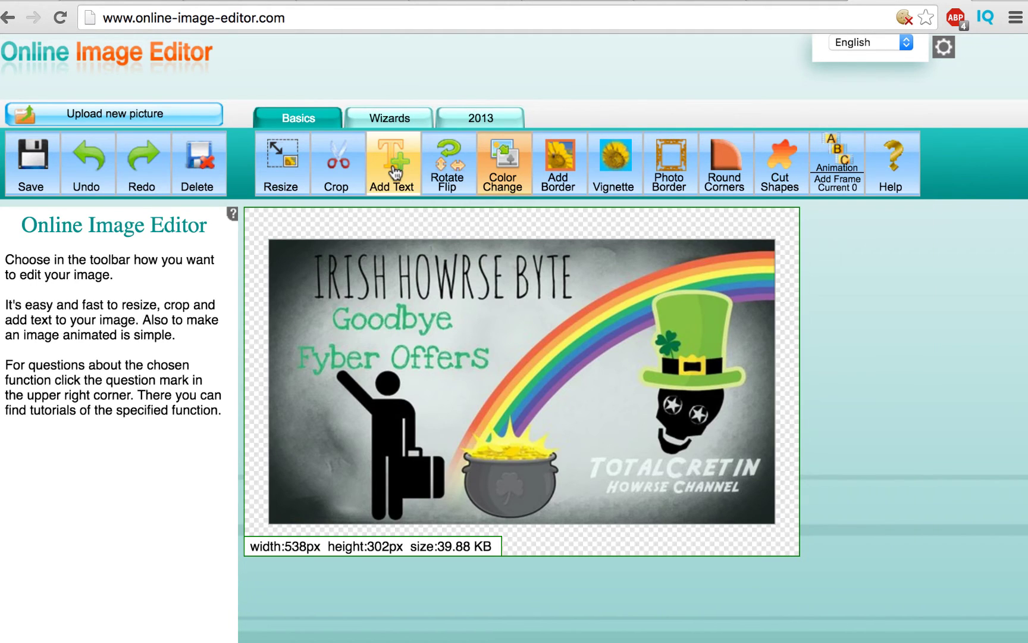
Step: Apply an outlined border of width 5 in colour 00ff00 around the image, leaving out any text overlay
{"action": "left_click", "coordinate": [374, 178]}
{"action": "left_click_drag", "start_coordinate": [371, 244], "coordinate": [561, 419]}
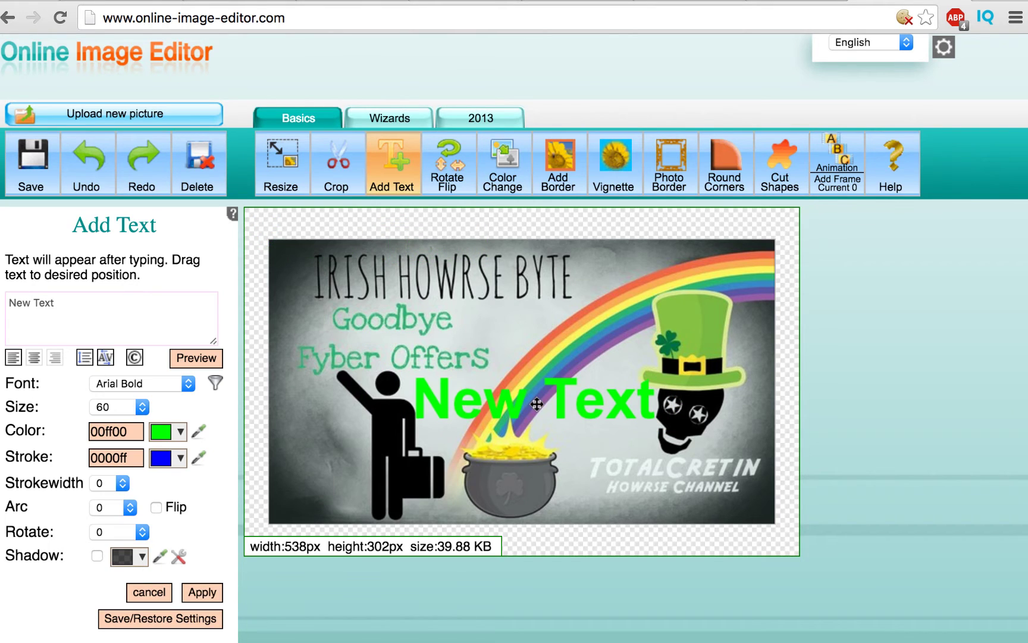
{"action": "left_click", "coordinate": [557, 179]}
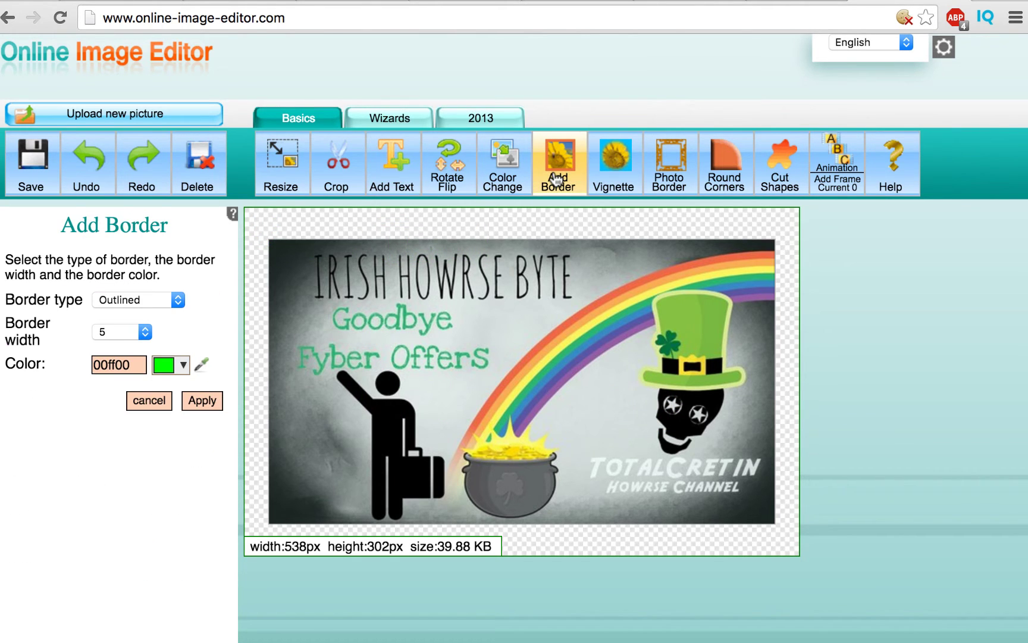
{"action": "left_click", "coordinate": [202, 400]}
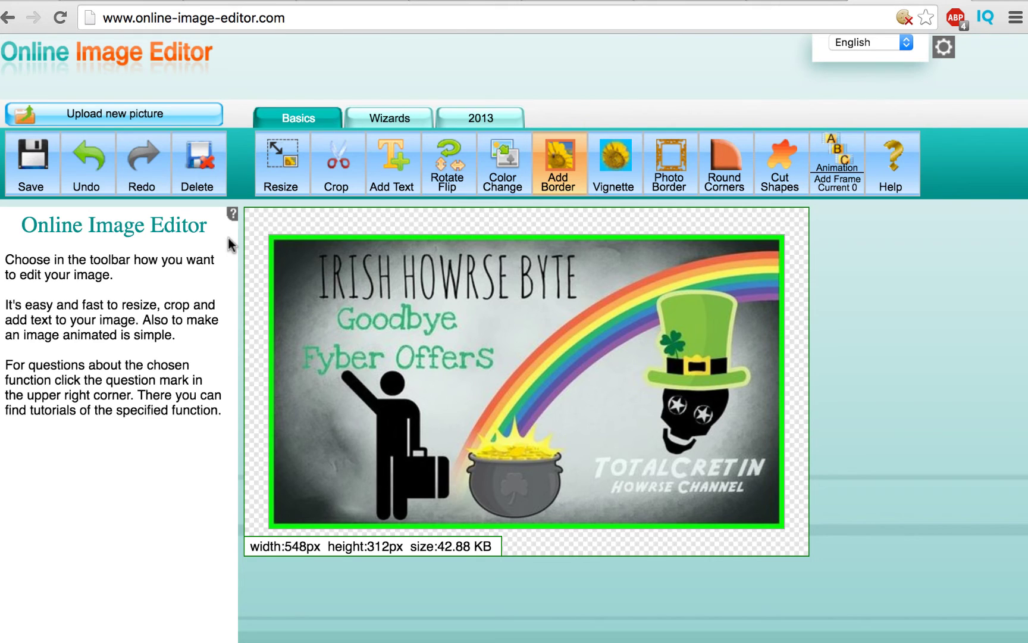
Step: Check the full-size picture in the Howrse presentation, then look at the Photobucket home page and the Tinypic share page
{"action": "left_click", "coordinate": [123, 5]}
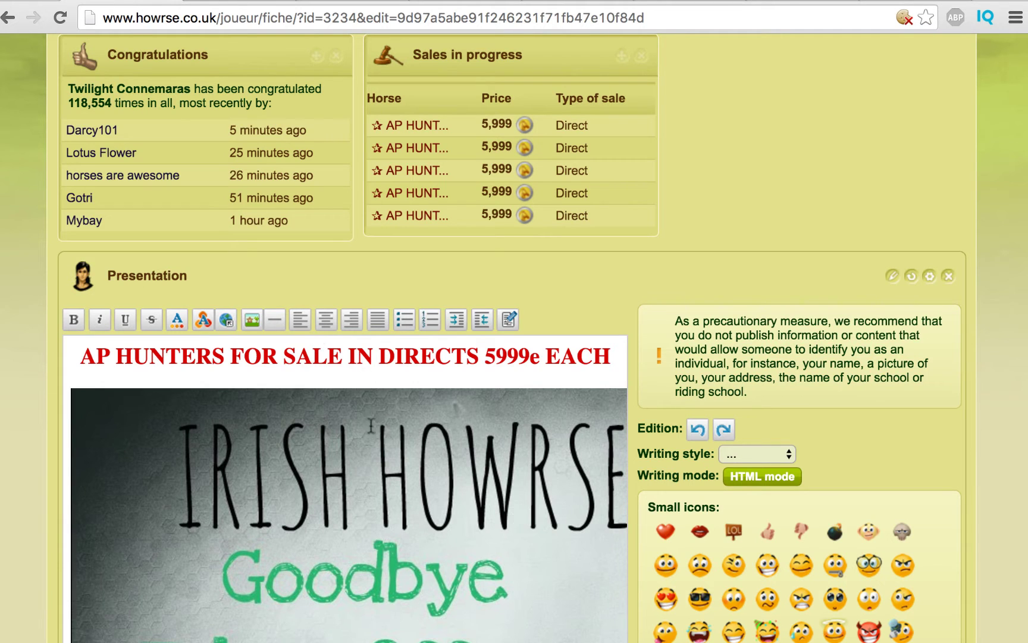
{"action": "scroll", "coordinate": [451, 398], "scroll_direction": "down", "scroll_amount": 10}
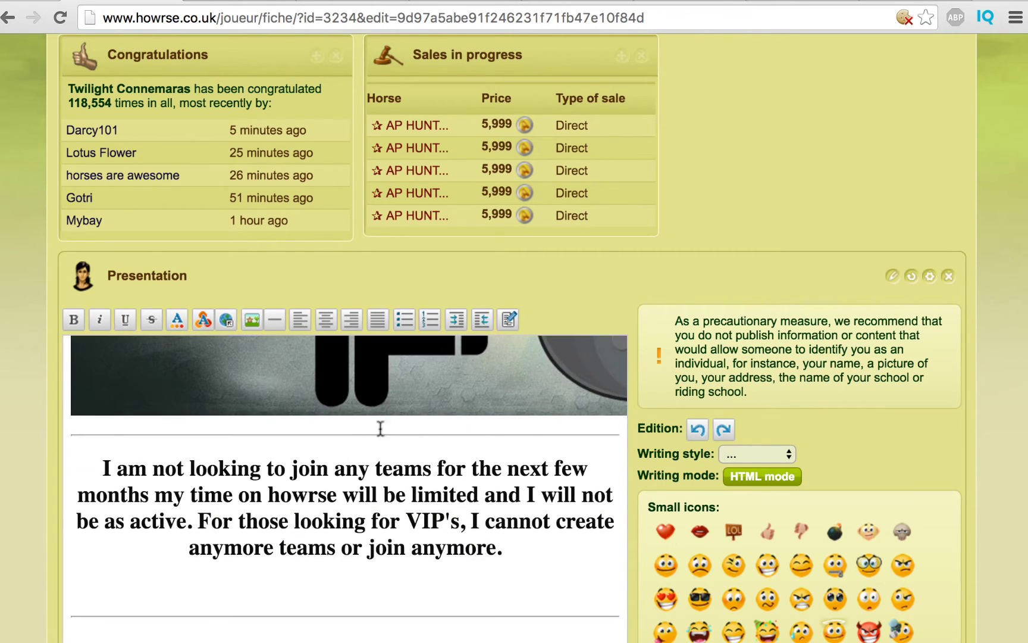
{"action": "left_click", "coordinate": [223, 2]}
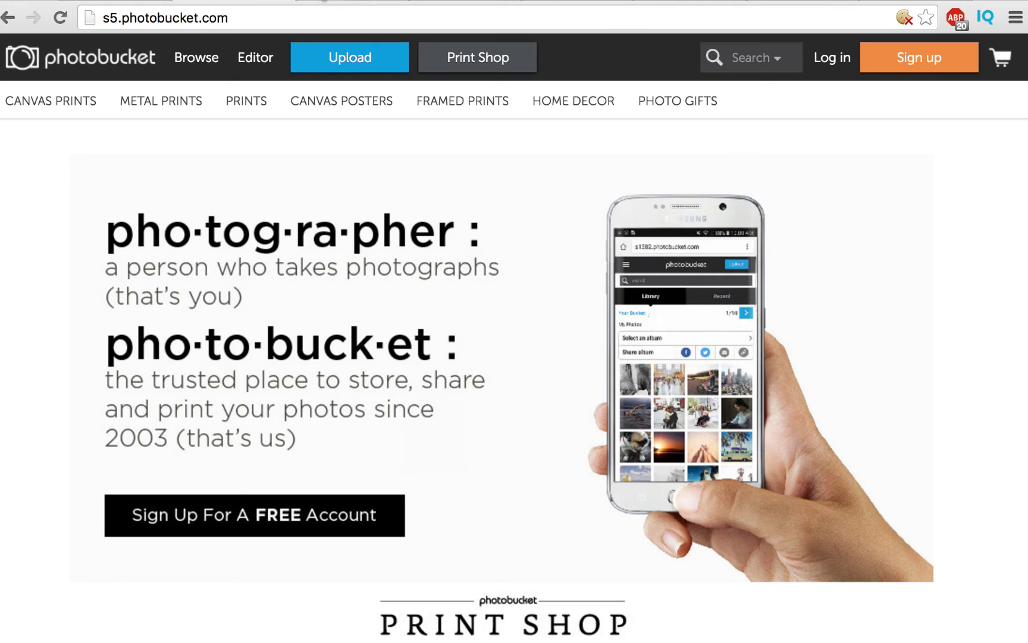
{"action": "key", "text": "ctrl+Tab"}
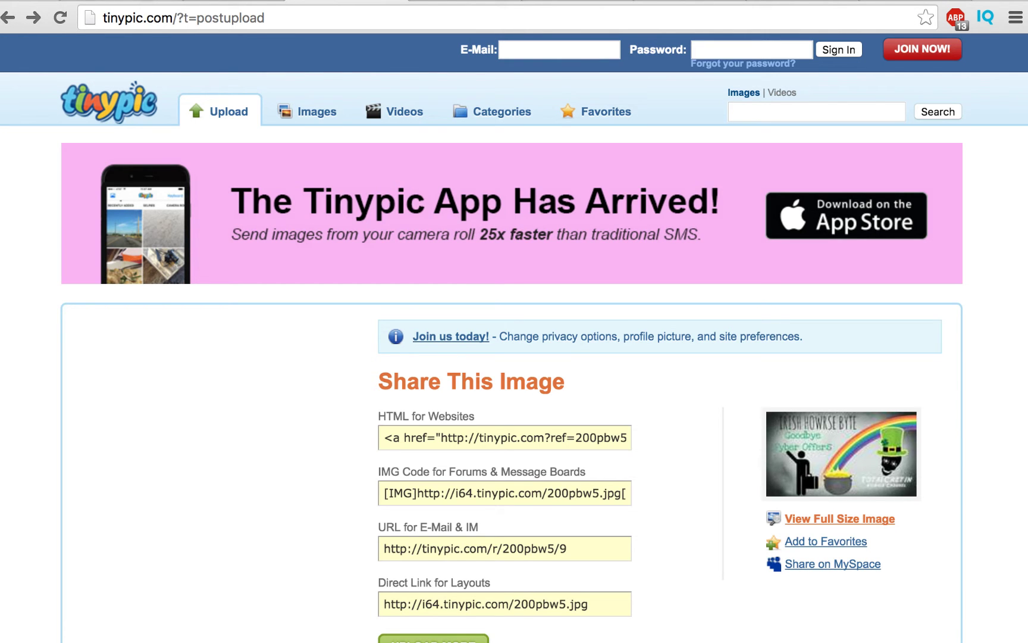
Step: Switch back to the Howrse presentation editor and remove the empty line between the AP HUNTERS heading and the picture
{"action": "left_click", "coordinate": [122, 2]}
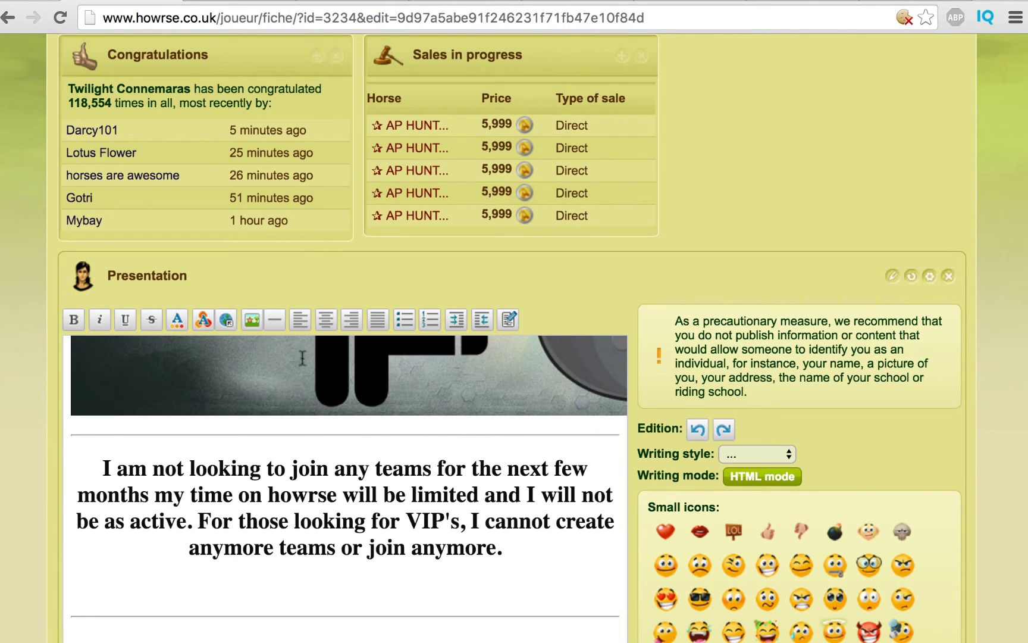
{"action": "left_click", "coordinate": [315, 424]}
{"action": "key", "text": "Up"}
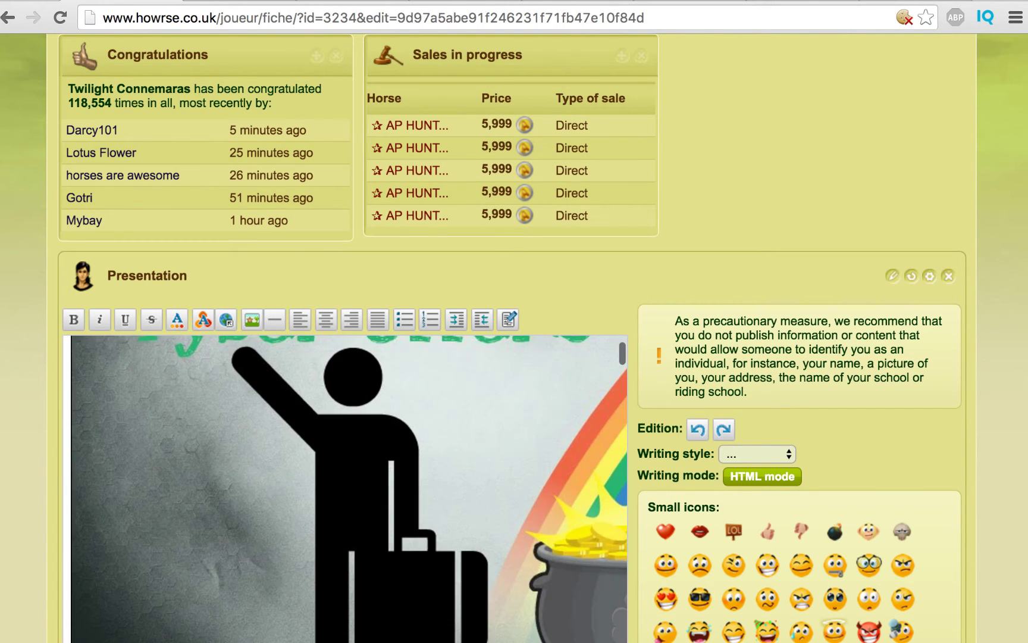
{"action": "key", "text": "Up"}
{"action": "key", "text": "Up"}
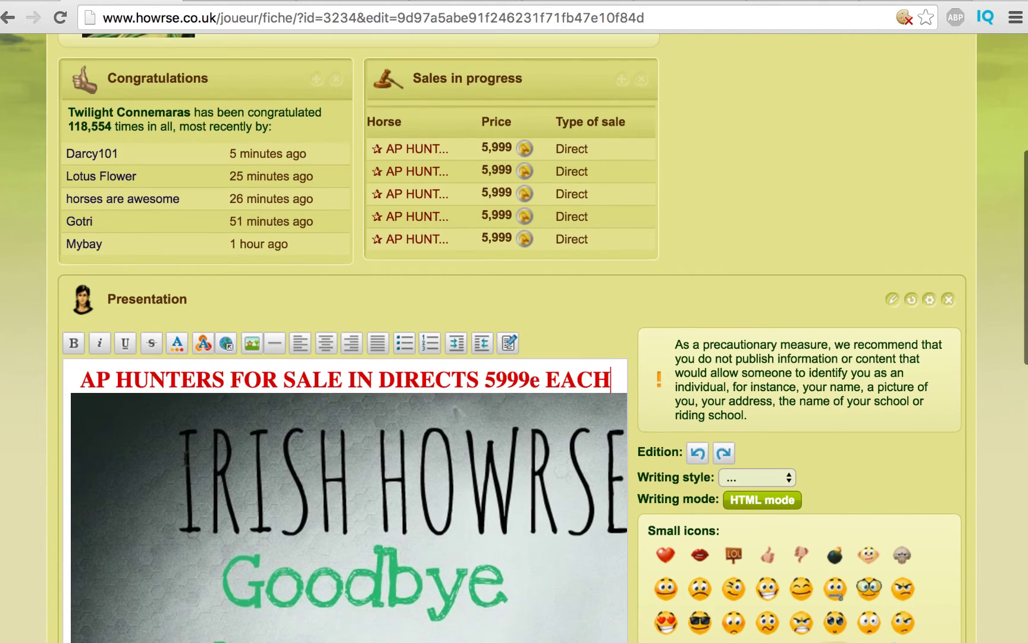
Step: Delete the Irish Howrse Byte picture from the presentation and insert a horizontal line between the AP HUNTERS heading and the teams paragraph
{"action": "scroll", "coordinate": [184, 461], "scroll_direction": "down", "scroll_amount": 5}
{"action": "scroll", "coordinate": [228, 309], "scroll_direction": "down", "scroll_amount": 5}
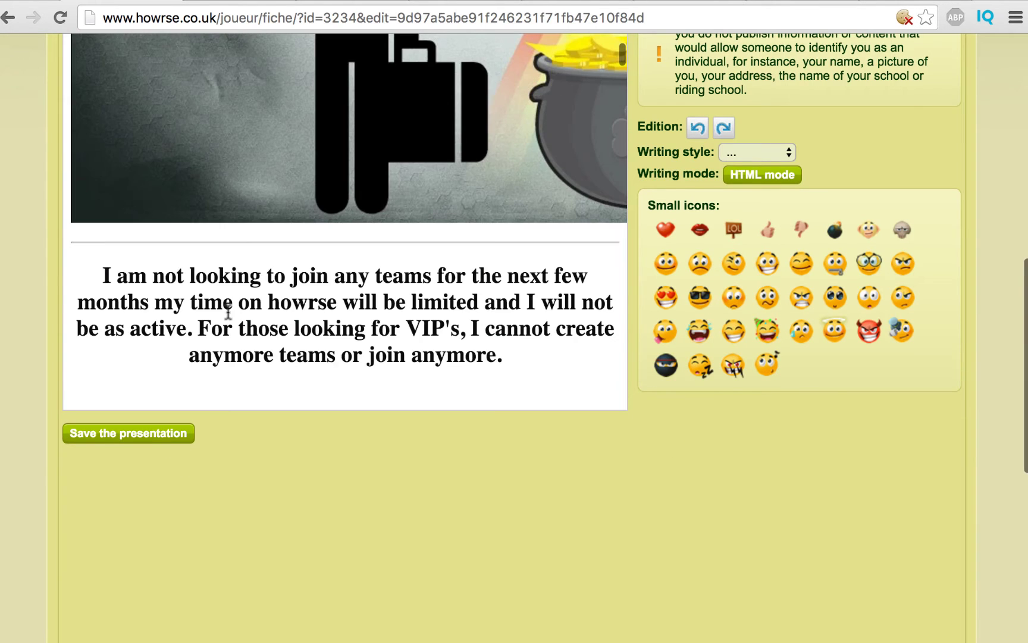
{"action": "left_click", "coordinate": [112, 241]}
{"action": "key", "text": "Up"}
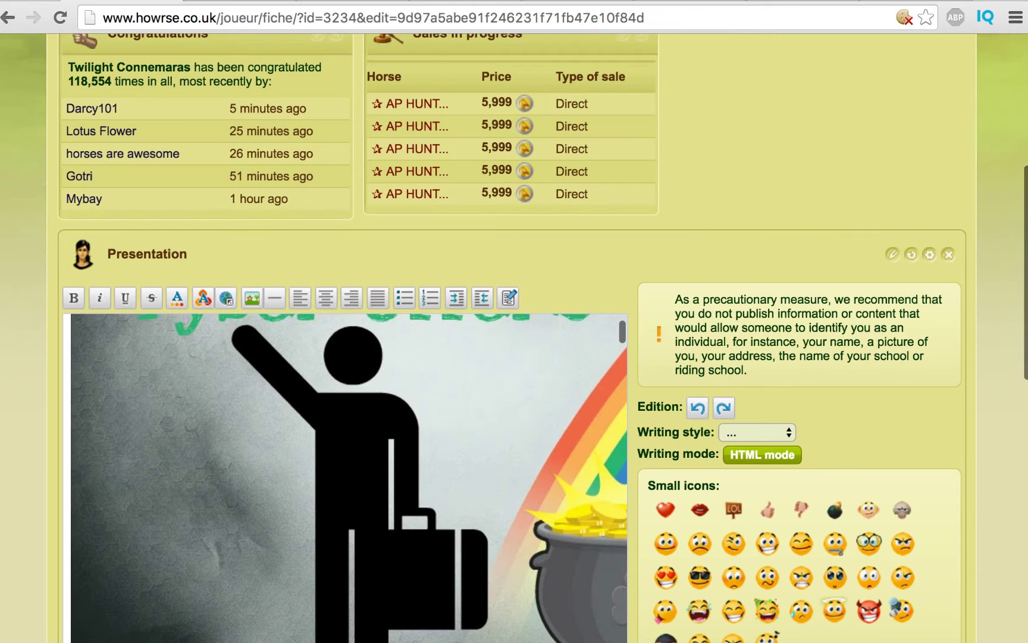
{"action": "key", "text": "Down"}
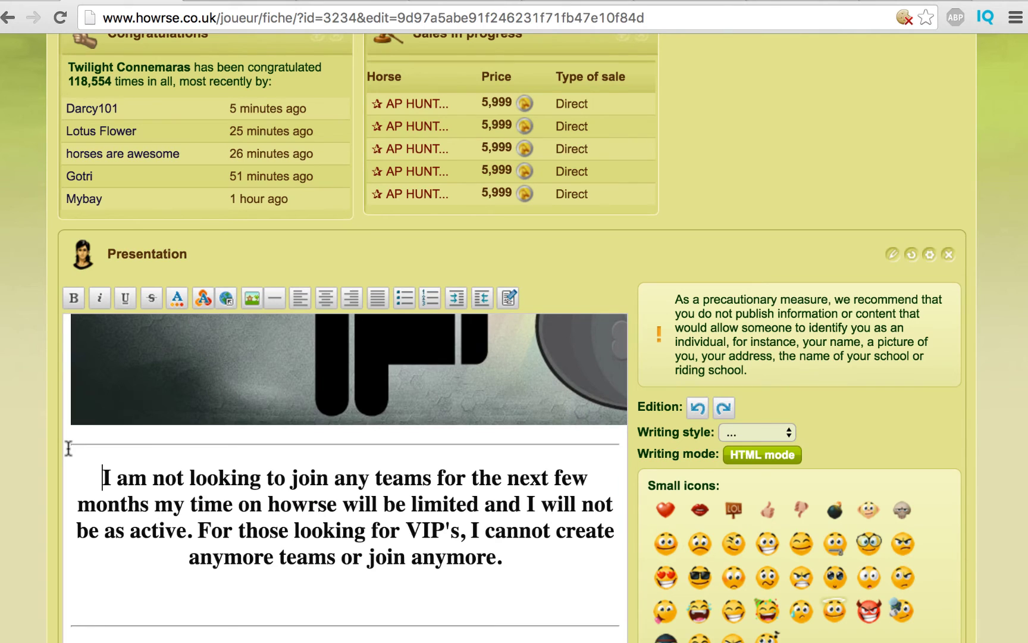
{"action": "key", "text": "Up"}
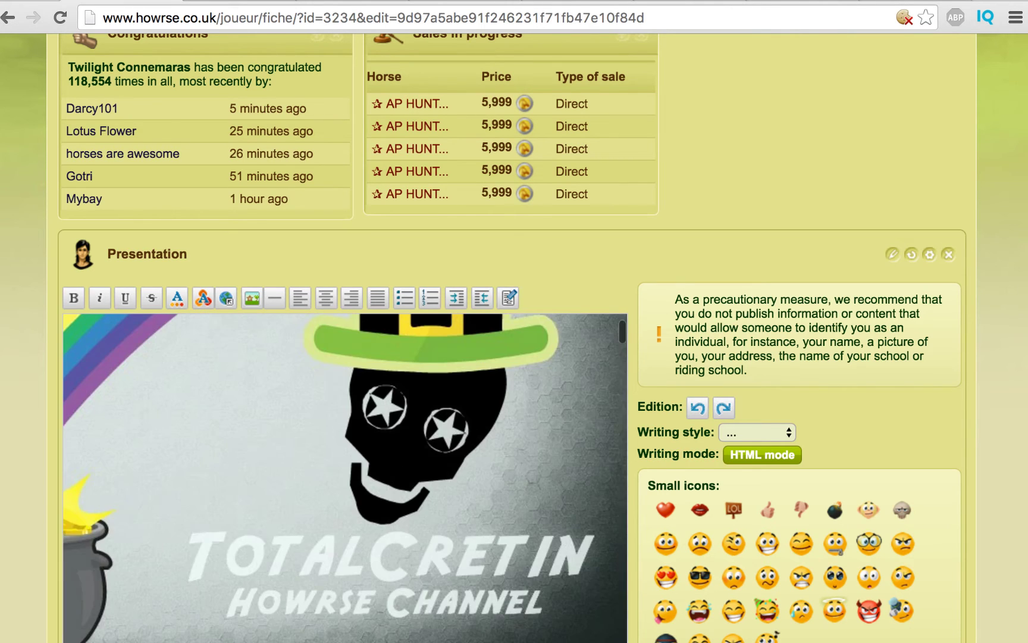
{"action": "key", "text": "Down"}
{"action": "key", "text": "Return"}
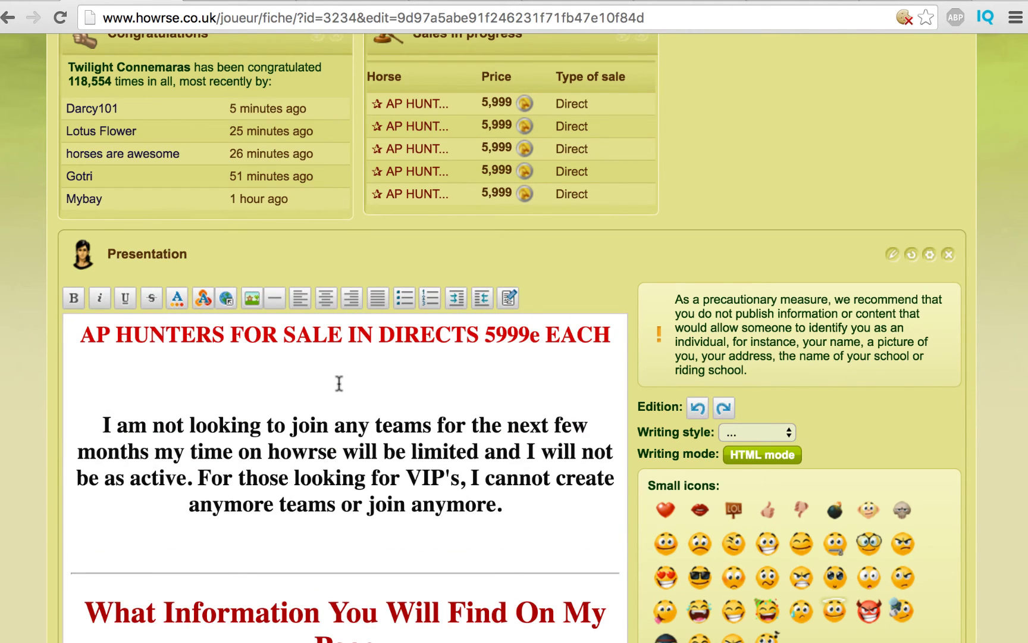
{"action": "left_click", "coordinate": [339, 383]}
{"action": "left_click", "coordinate": [277, 297]}
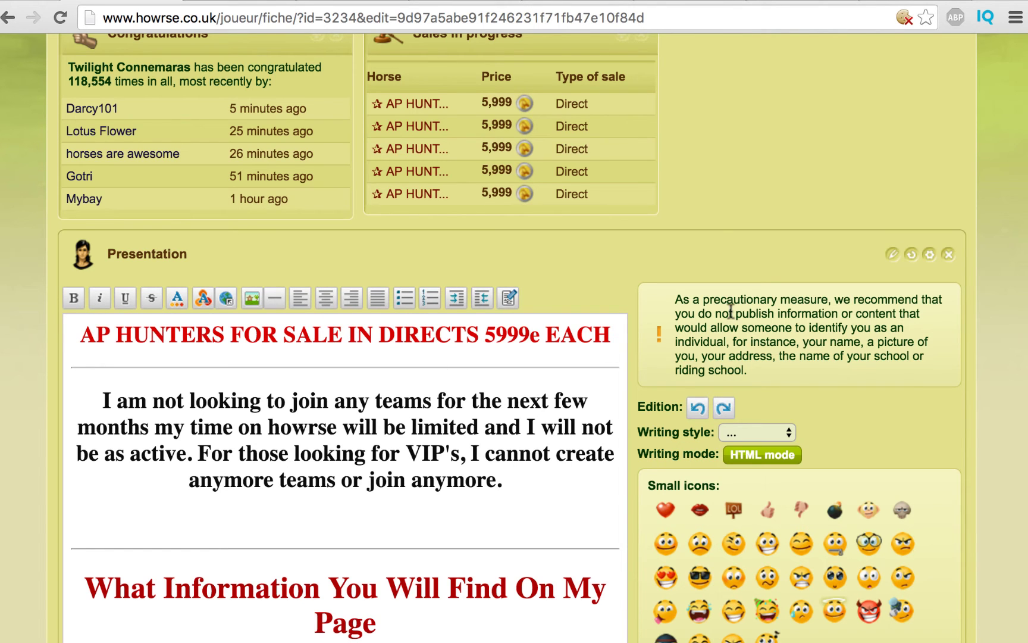
{"action": "scroll", "coordinate": [718, 232], "scroll_direction": "up", "scroll_amount": 4}
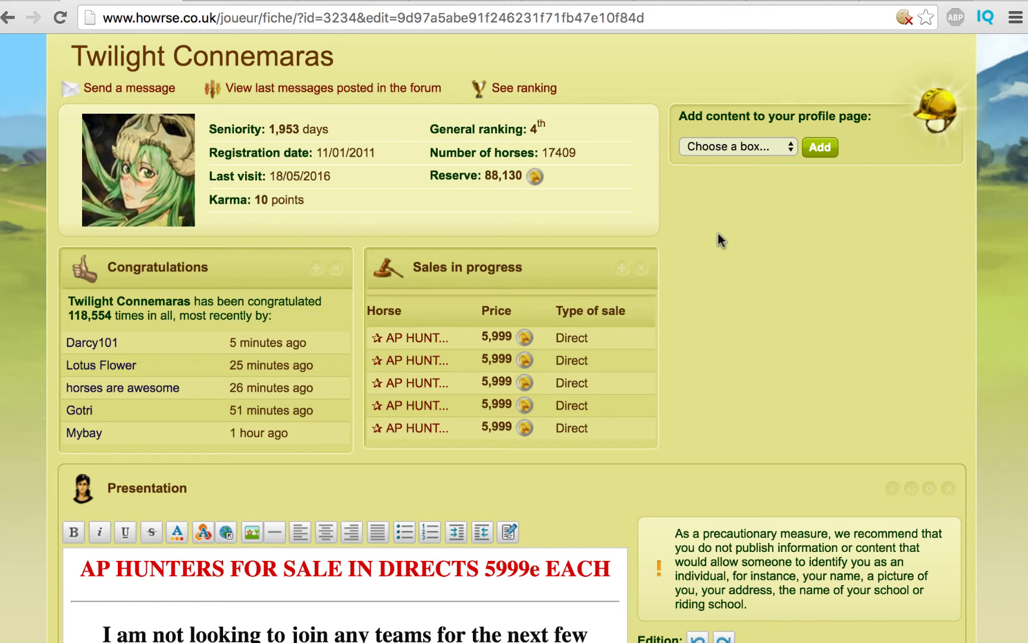
{"action": "scroll", "coordinate": [716, 244], "scroll_direction": "up", "scroll_amount": 2}
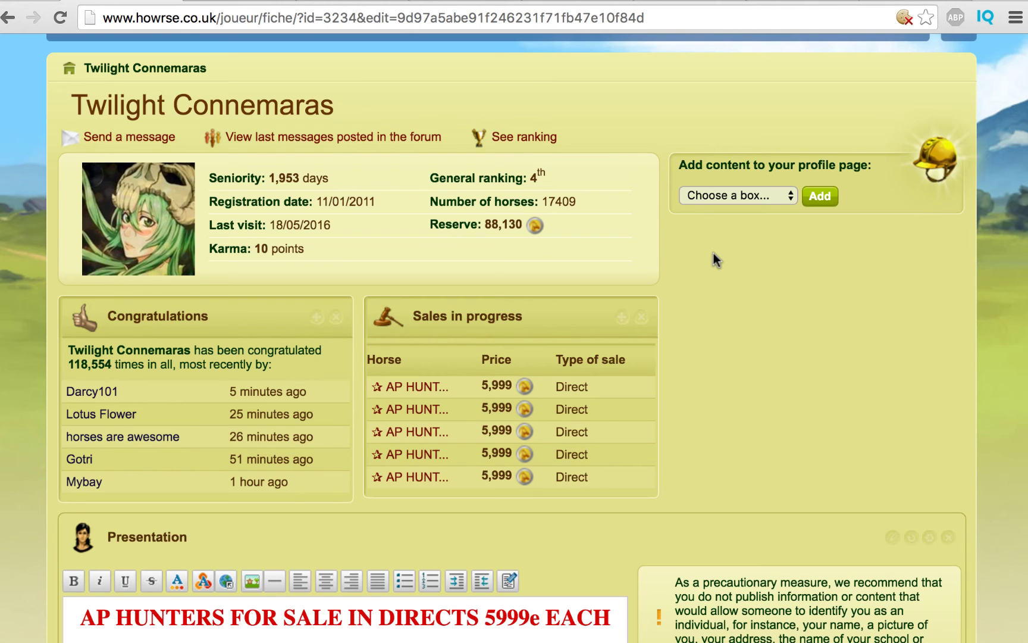
{"action": "scroll", "coordinate": [713, 253], "scroll_direction": "up", "scroll_amount": 1}
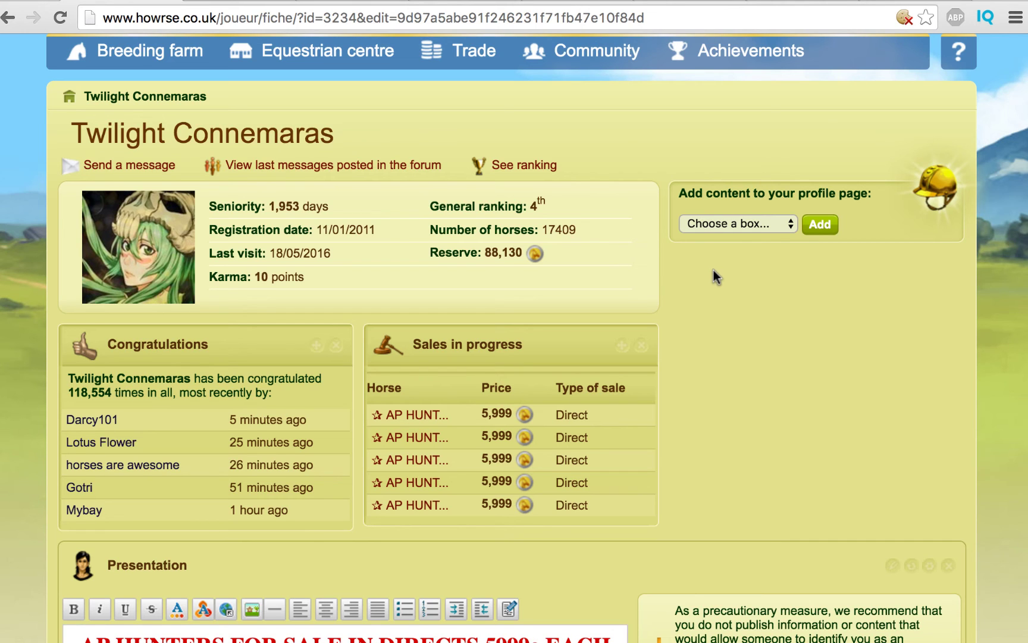
{"action": "scroll", "coordinate": [713, 277], "scroll_direction": "up", "scroll_amount": 1}
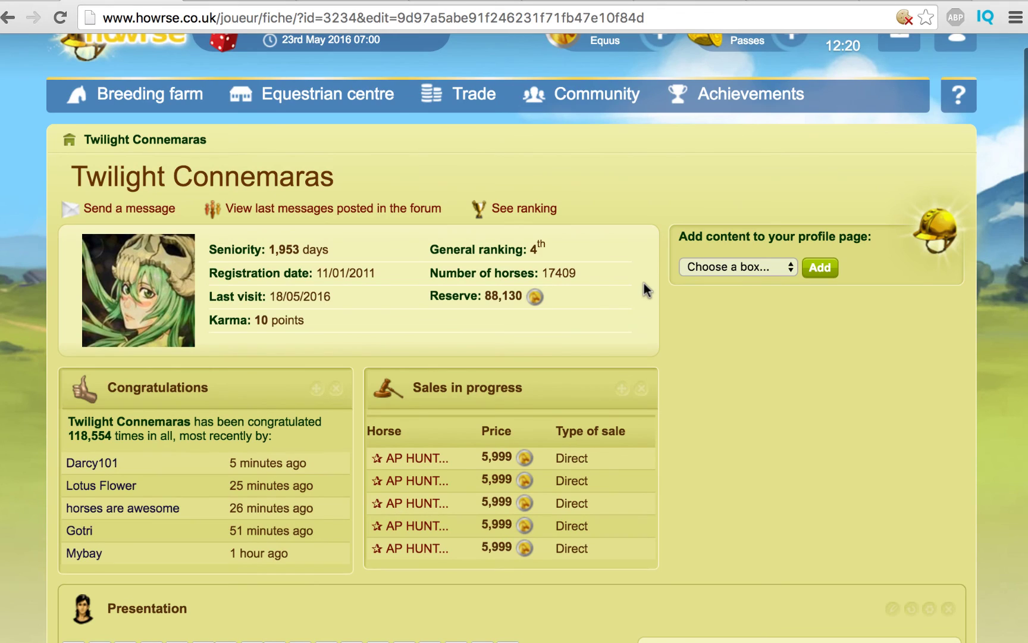